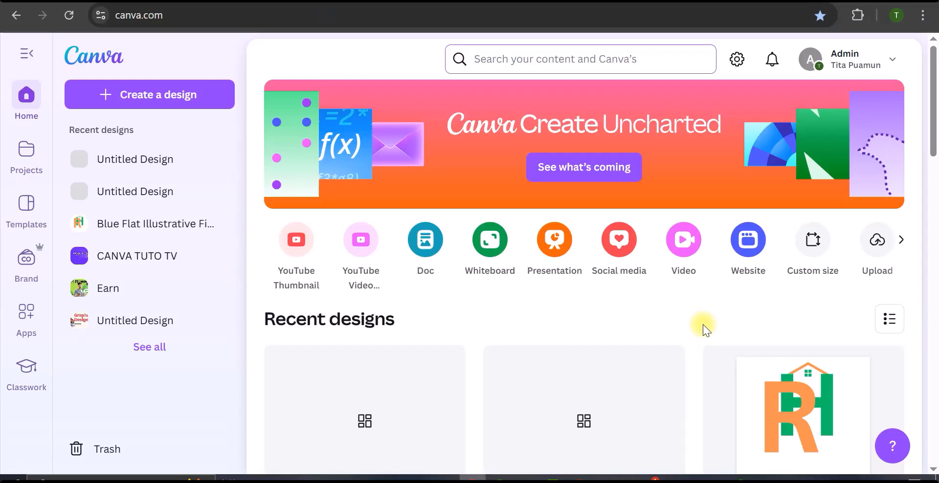
# Create a new blank logo design sized 500 × 500 px
pyautogui.click(812, 242)
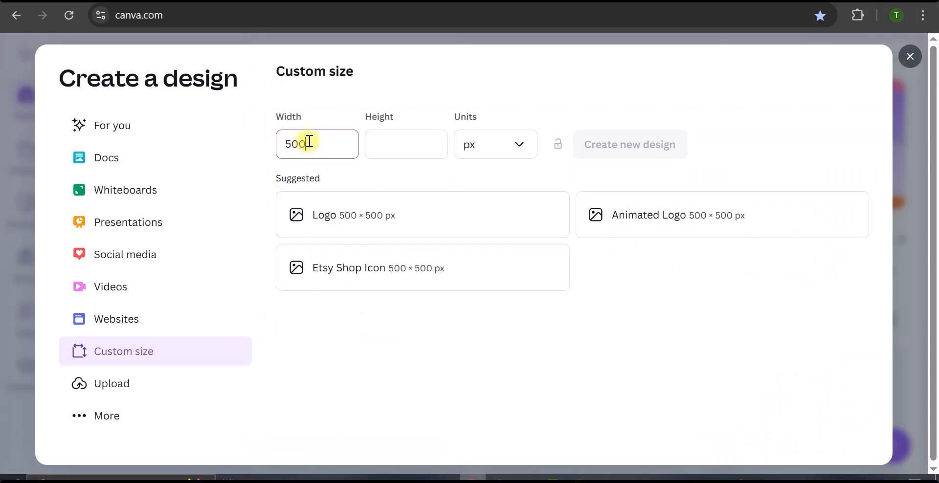
pyautogui.press('BackSpace')
pyautogui.press('BackSpace')
pyautogui.press('BackSpace')
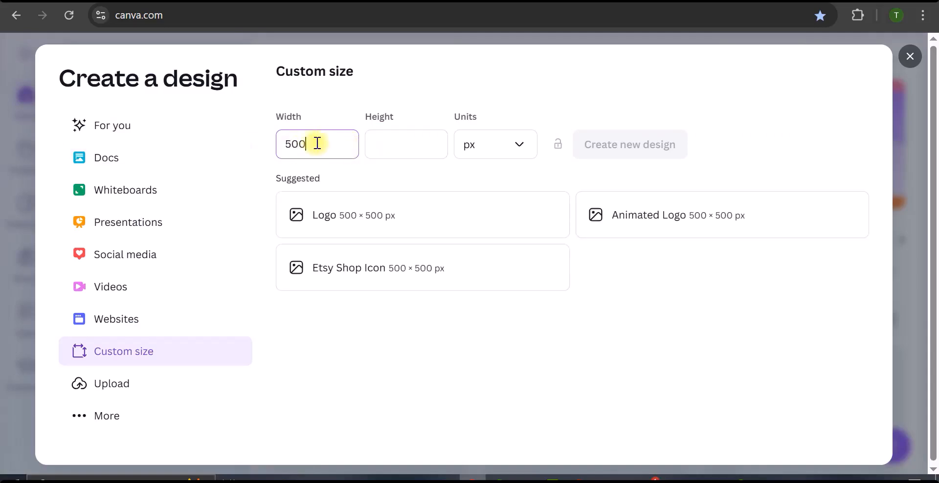
pyautogui.click(360, 220)
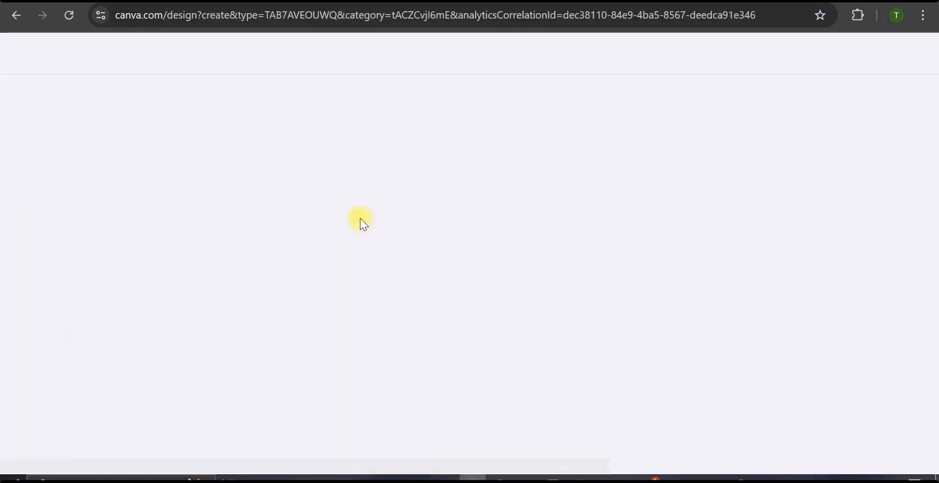
pyautogui.scroll(-5, 192, 341)
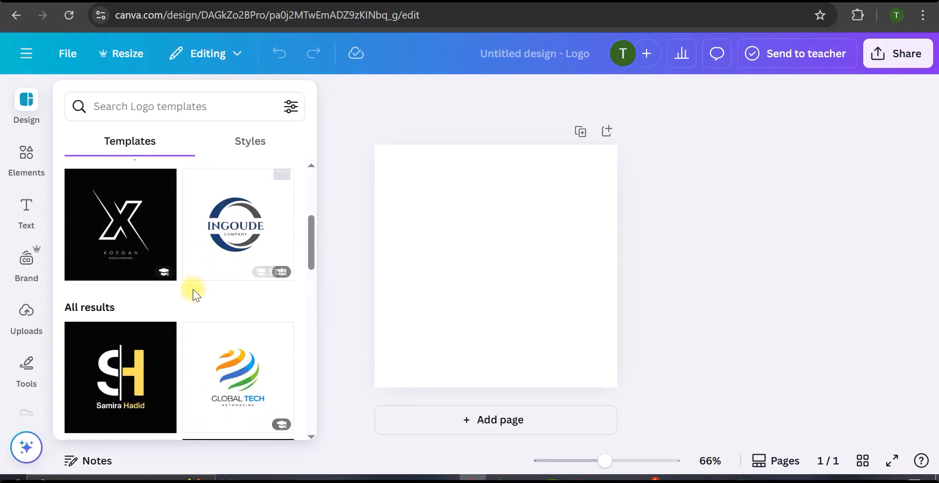
pyautogui.scroll(4, 193, 289)
pyautogui.scroll(2, 222, 230)
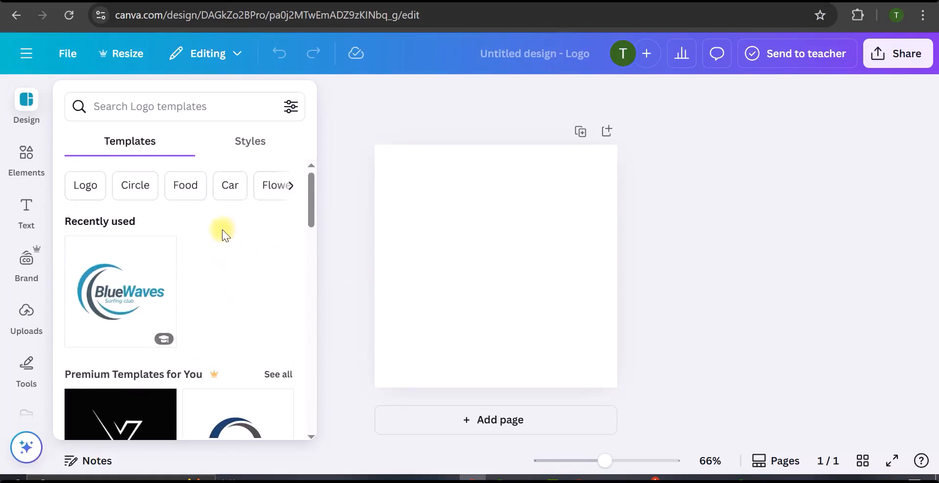
# Add a heading reading "R" in Canva Sans regular weight and enlarge it to size 300 on the page
pyautogui.click(25, 212)
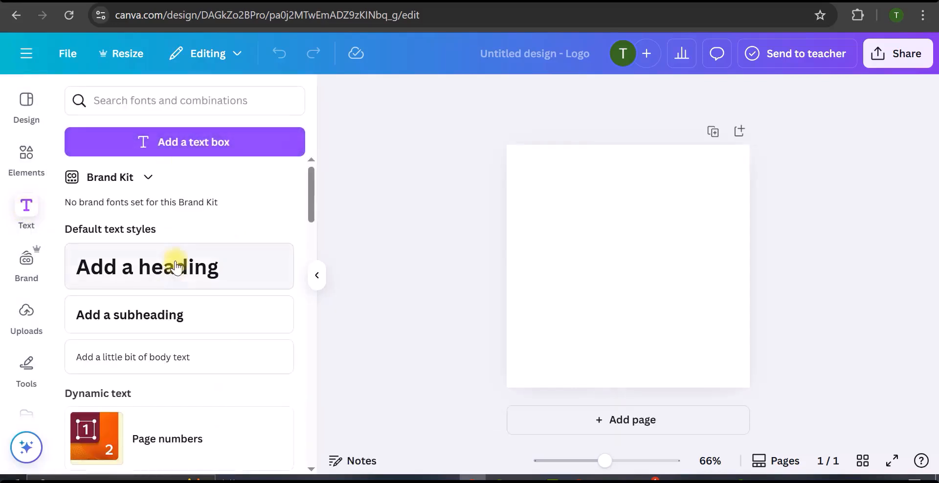
pyautogui.click(175, 265)
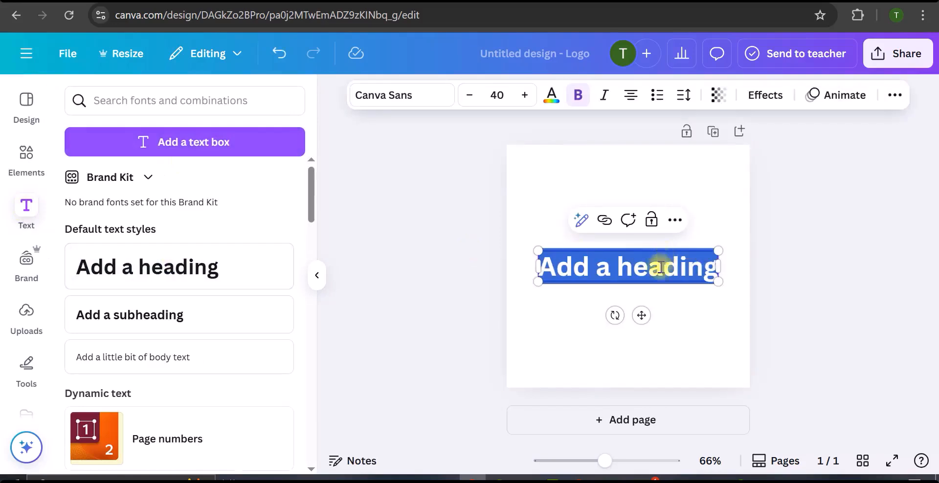
pyautogui.write('R')
pyautogui.moveTo(614, 250); pyautogui.dragTo(592, 210)
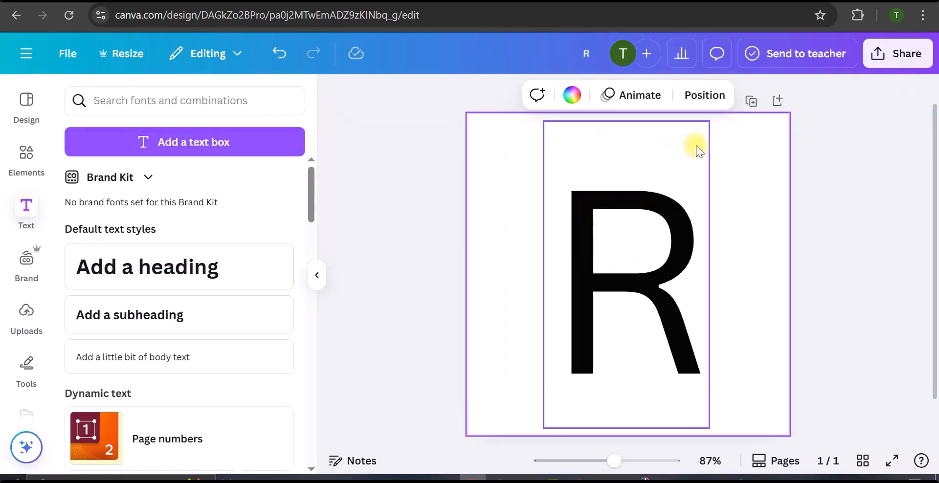
# Duplicate the R page and delete the letter from the copy to get a blank second page
pyautogui.click(753, 102)
pyautogui.click(660, 257)
pyautogui.click(660, 130)
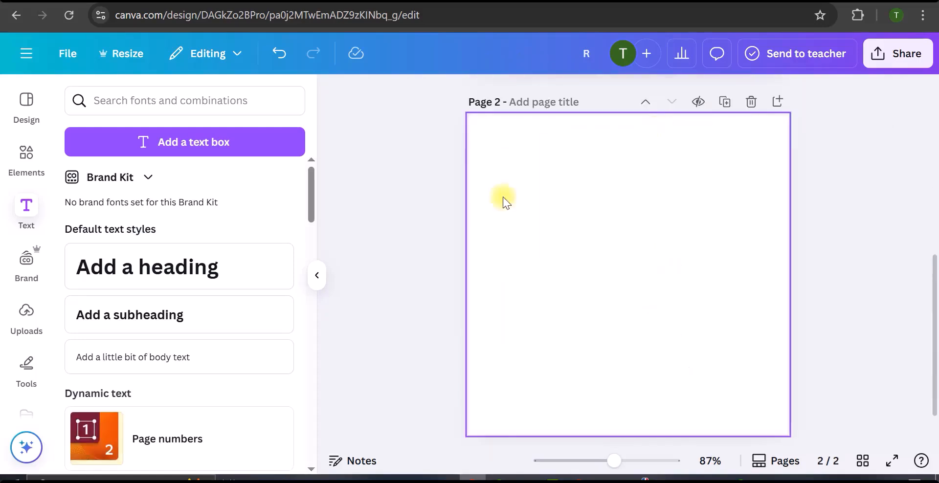
# Add a heading reading "H" on page 2 in regular weight and enlarge it to font size 300
pyautogui.click(142, 266)
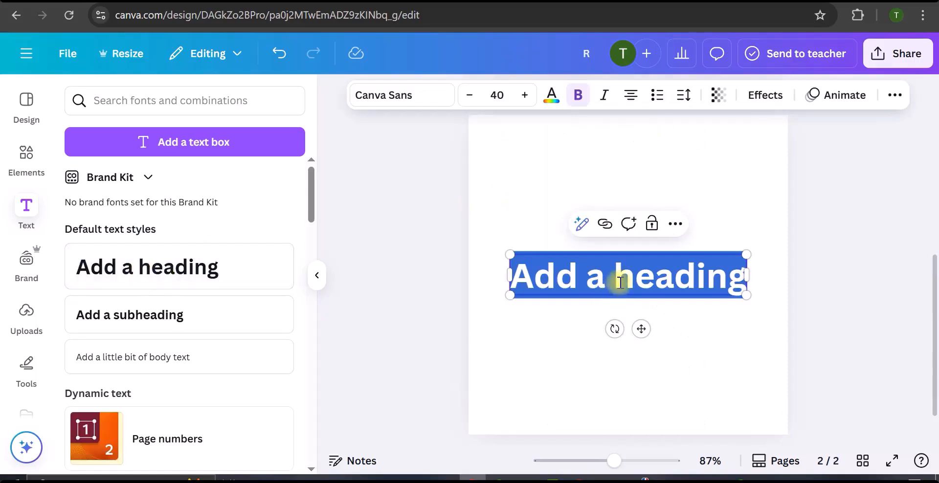
pyautogui.write('H')
pyautogui.moveTo(616, 254); pyautogui.dragTo(495, 178)
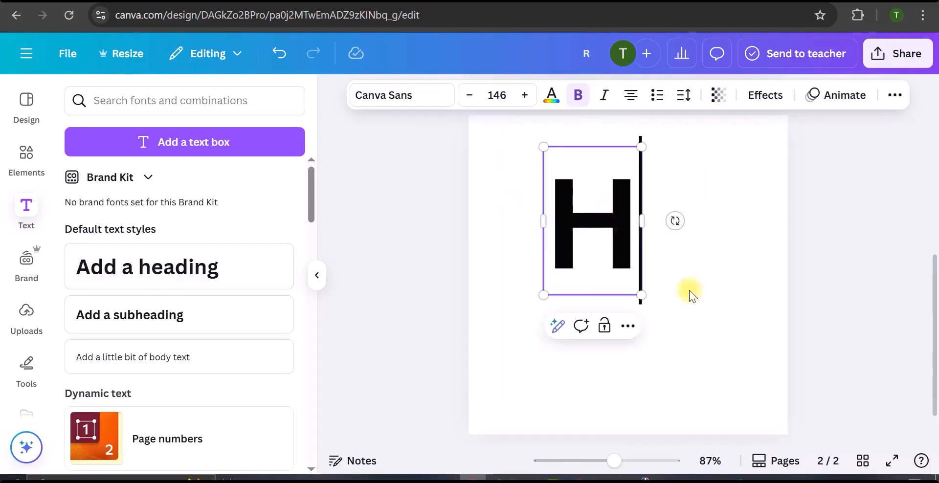
pyautogui.moveTo(642, 295); pyautogui.dragTo(681, 359)
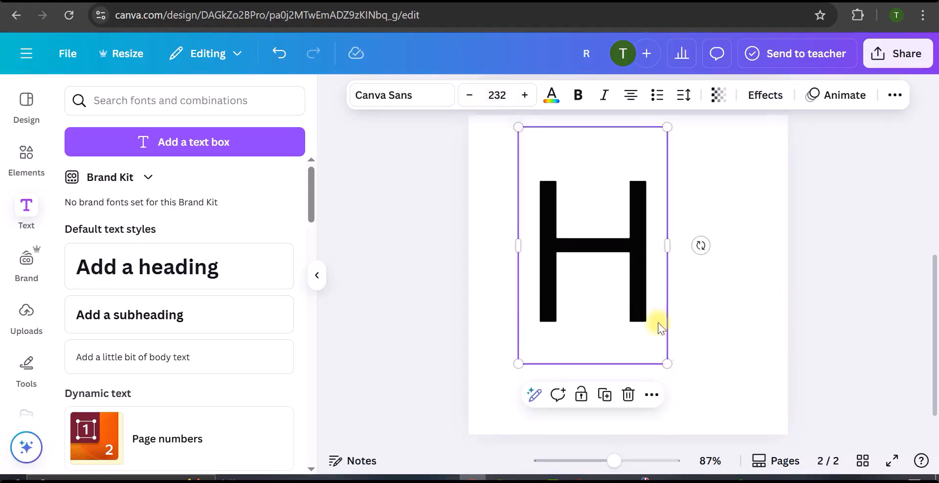
pyautogui.moveTo(664, 363); pyautogui.dragTo(722, 429)
pyautogui.click(467, 96)
pyautogui.click(468, 97)
# Compare the font sizes of the R on page 1 and the H on page 2
pyautogui.scroll(5, 748, 271)
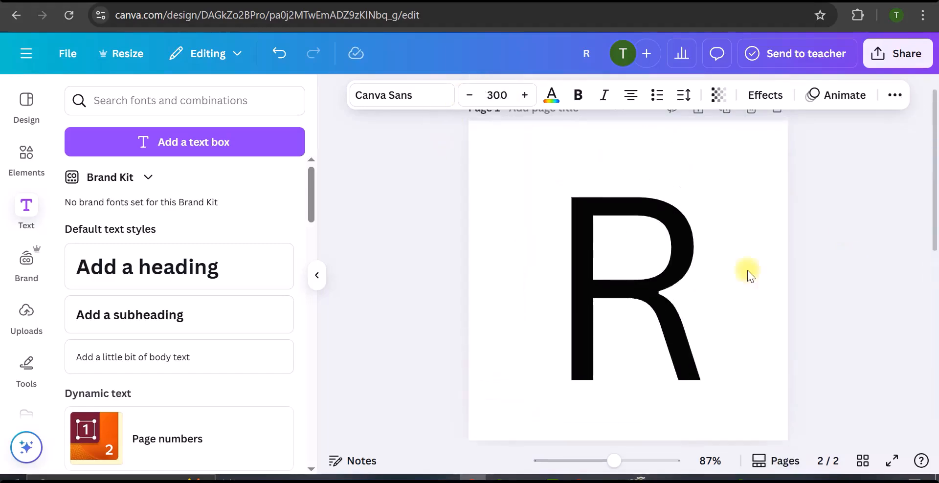
pyautogui.click(641, 284)
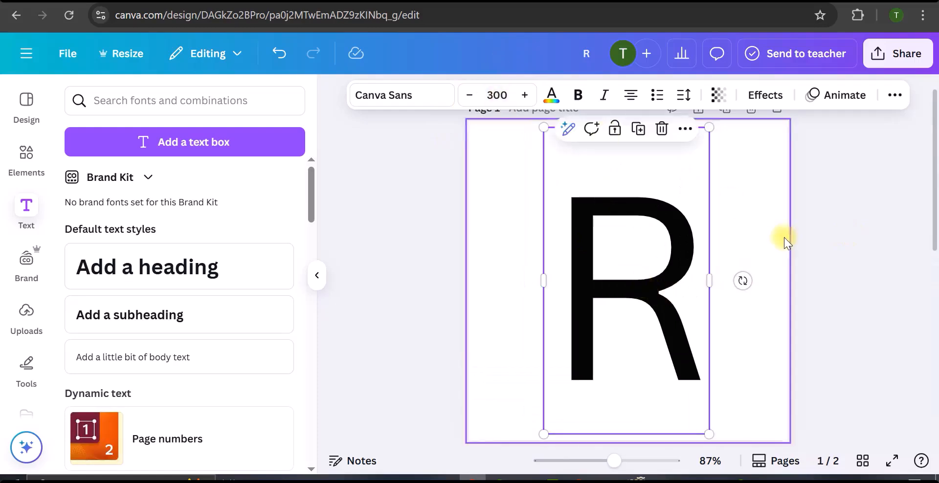
pyautogui.scroll(-5, 784, 237)
pyautogui.click(642, 299)
pyautogui.scroll(-3, 774, 280)
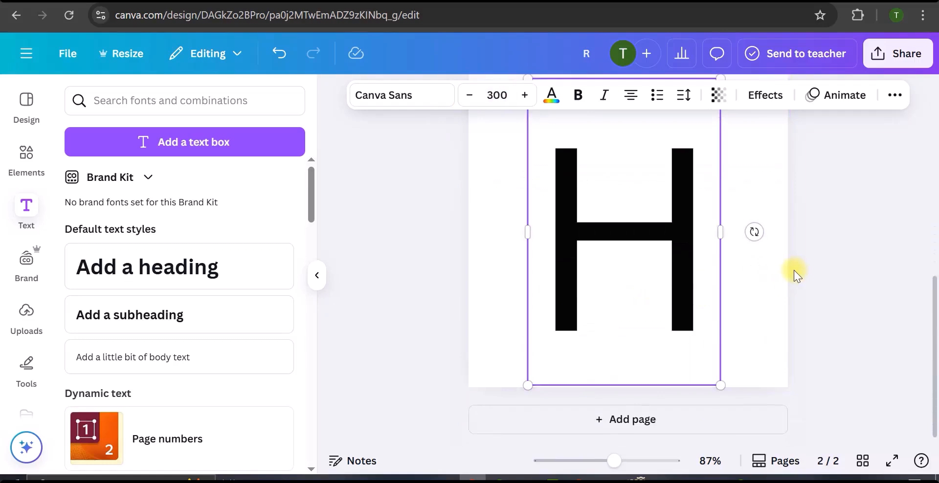
# Change the text color of the R on page 1 to orange
pyautogui.scroll(5, 794, 270)
pyautogui.click(647, 246)
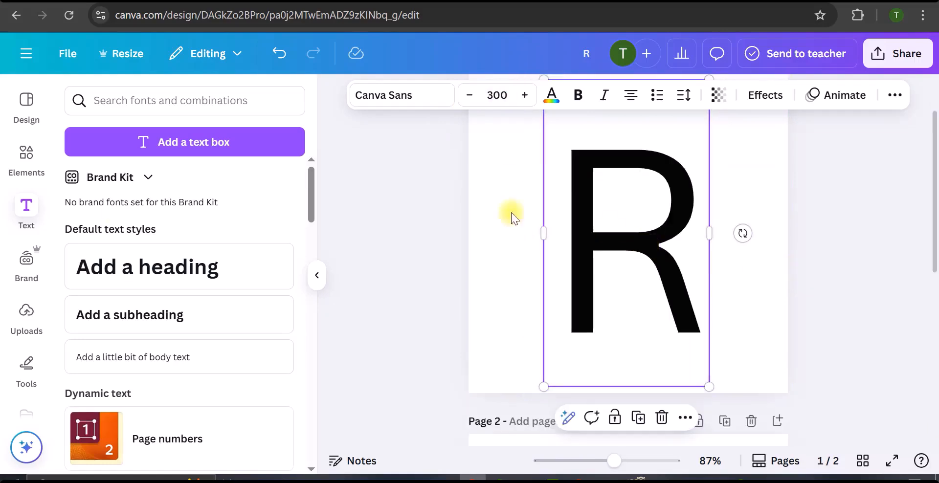
pyautogui.click(552, 96)
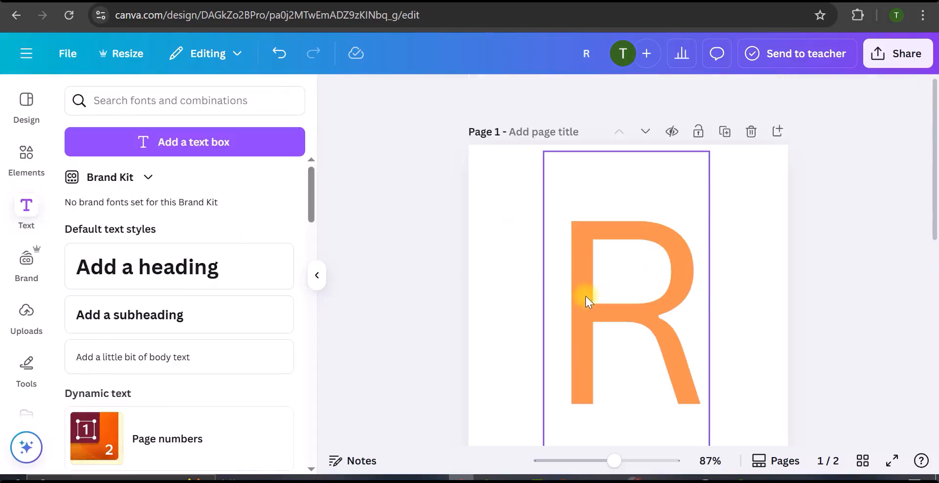
# Change the text color of the H on page 2 to green from the default solid colors
pyautogui.scroll(-6, 586, 296)
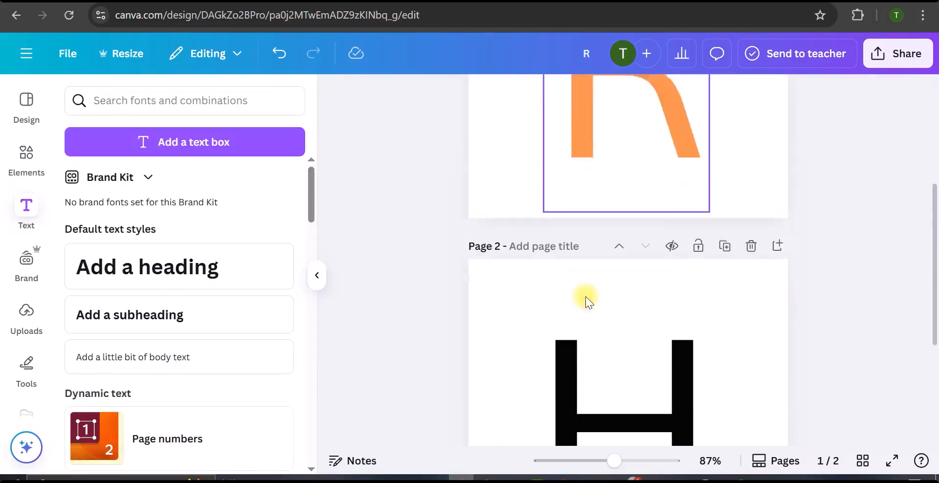
pyautogui.click(571, 310)
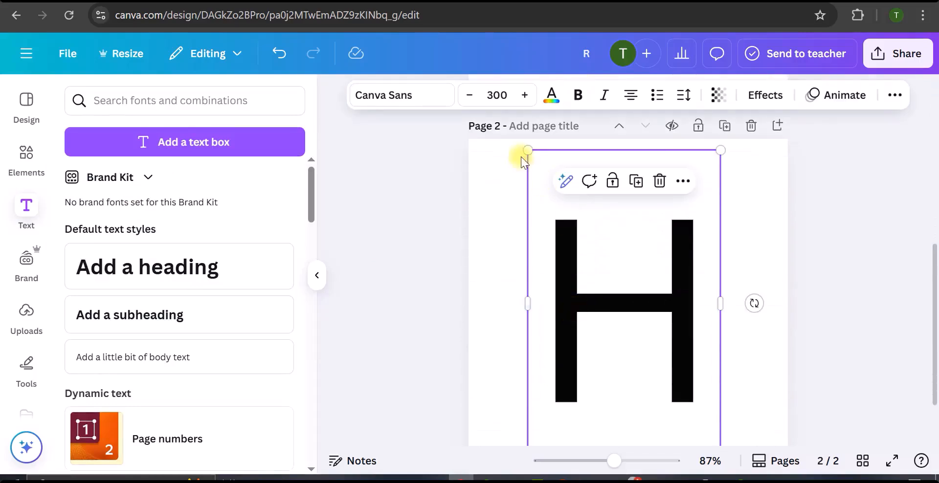
pyautogui.click(552, 95)
pyautogui.scroll(-5, 179, 293)
pyautogui.click(82, 446)
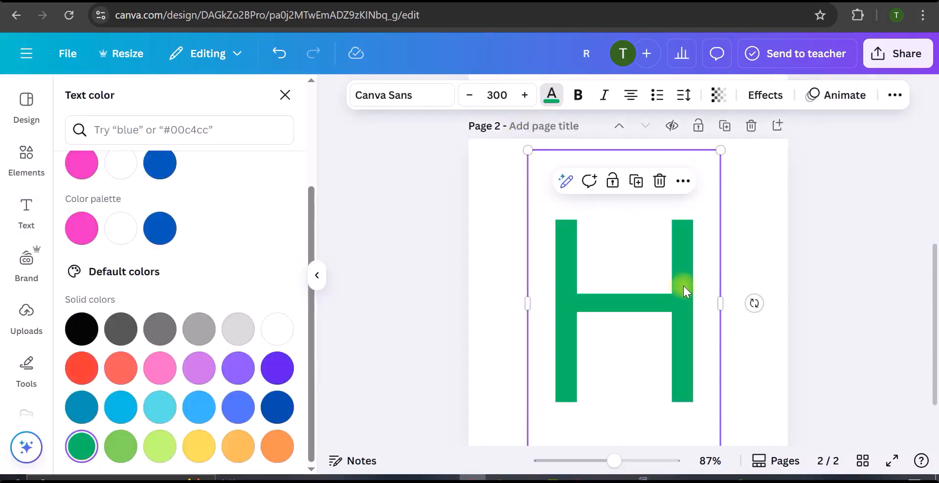
# Paste a copy of the green H over the orange R on page 1 and delete it
pyautogui.scroll(6, 683, 286)
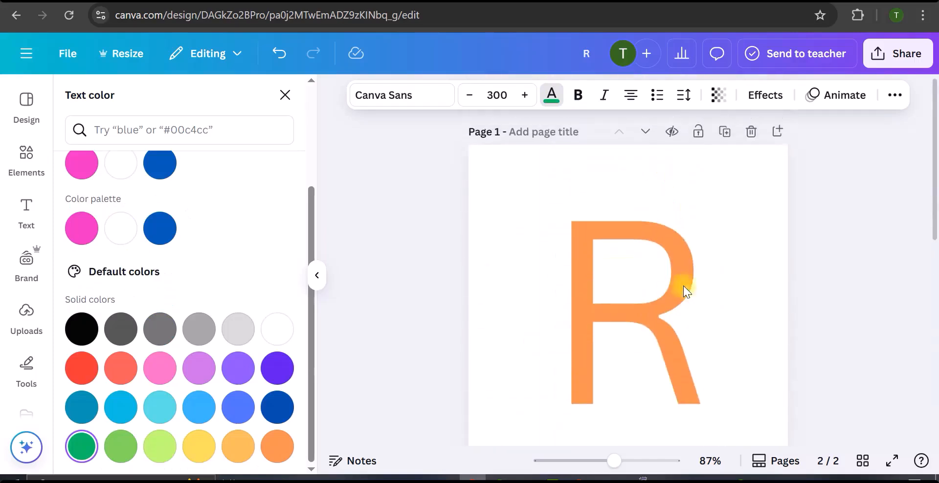
pyautogui.click(736, 311)
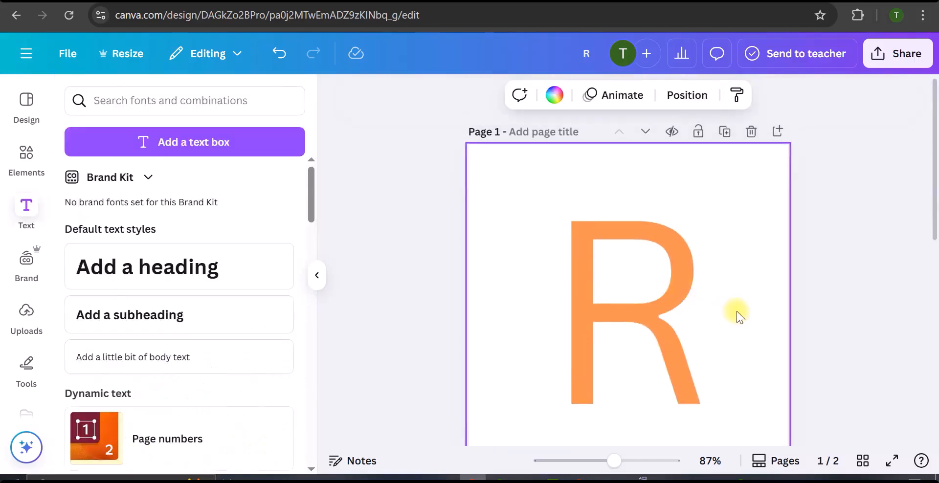
pyautogui.hotkey('ctrl', 'v')
pyautogui.moveTo(678, 312); pyautogui.dragTo(735, 278)
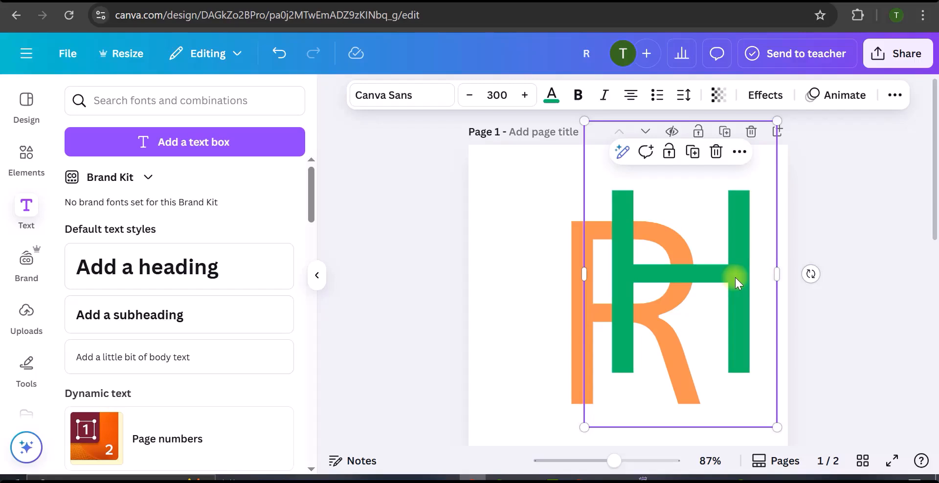
pyautogui.press('Delete')
pyautogui.scroll(-7, 727, 305)
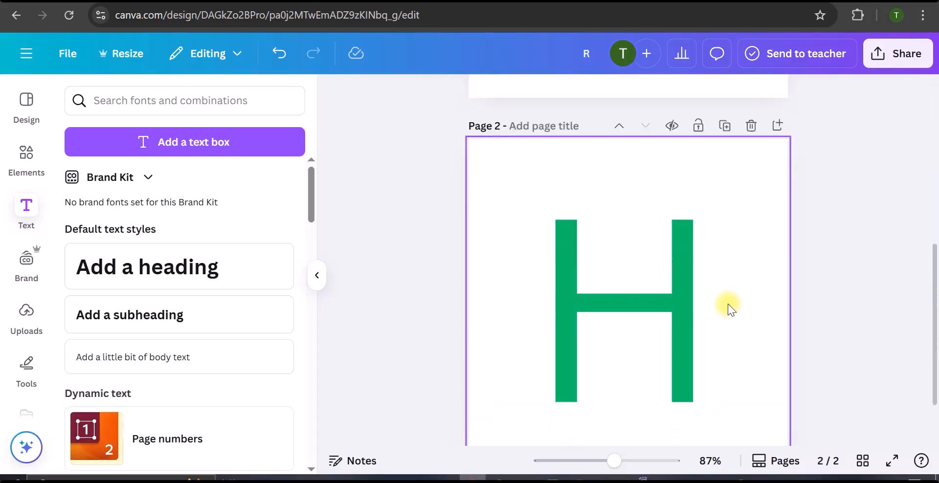
pyautogui.scroll(3, 727, 303)
pyautogui.scroll(-2, 728, 304)
pyautogui.scroll(-3, 727, 304)
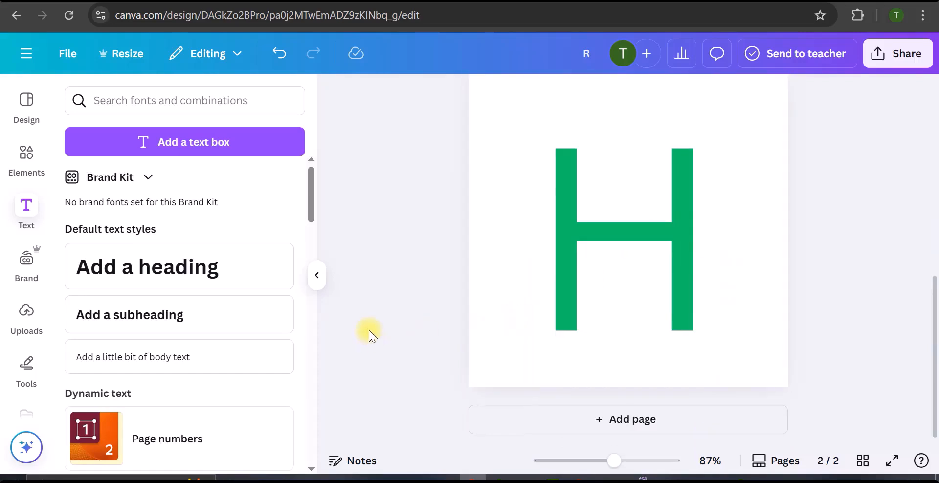
pyautogui.scroll(5, 744, 277)
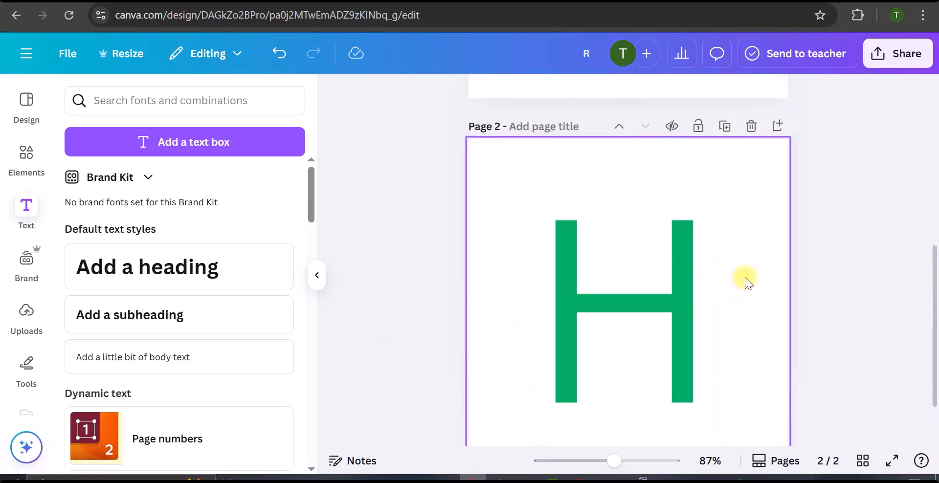
pyautogui.click(584, 236)
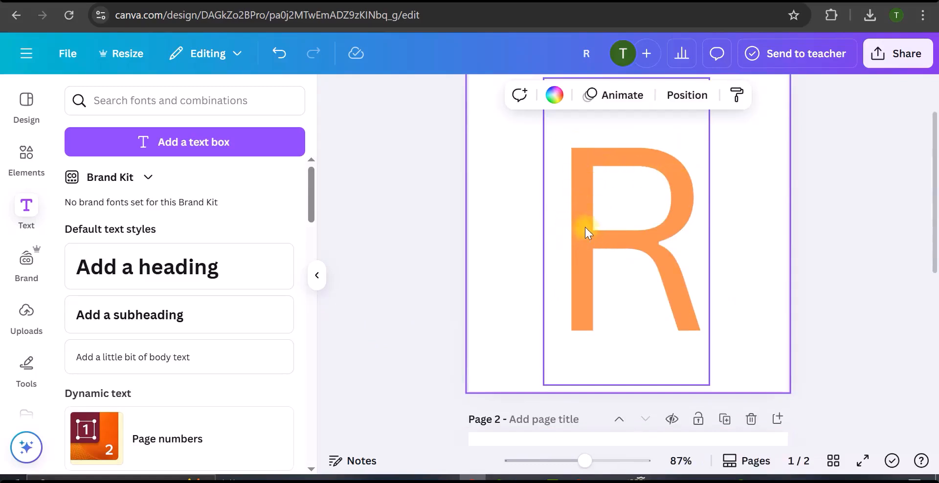
pyautogui.moveTo(585, 227); pyautogui.dragTo(539, 230)
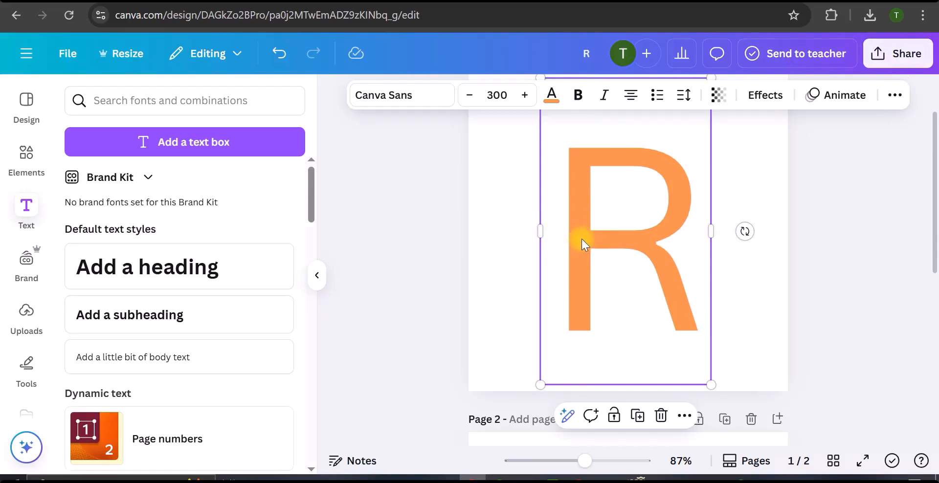
pyautogui.click(744, 278)
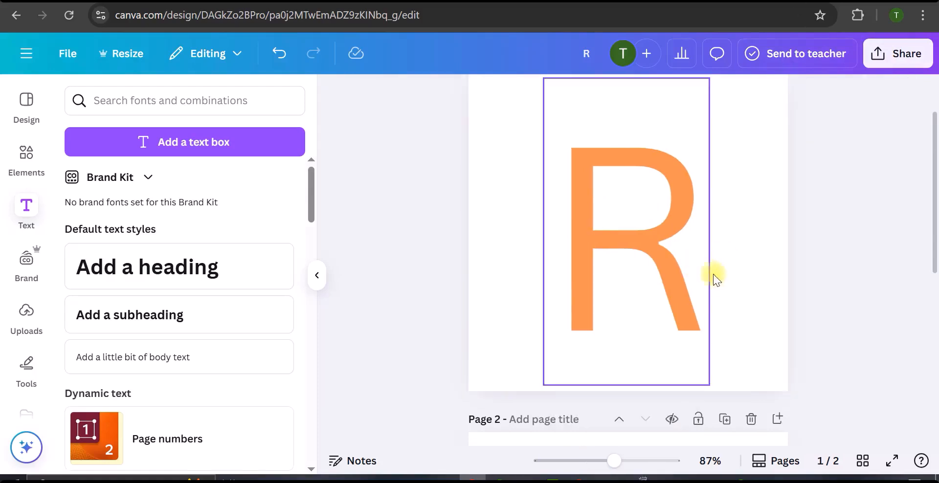
# Download only the current page with the orange R as a PNG with transparent background
pyautogui.click(890, 51)
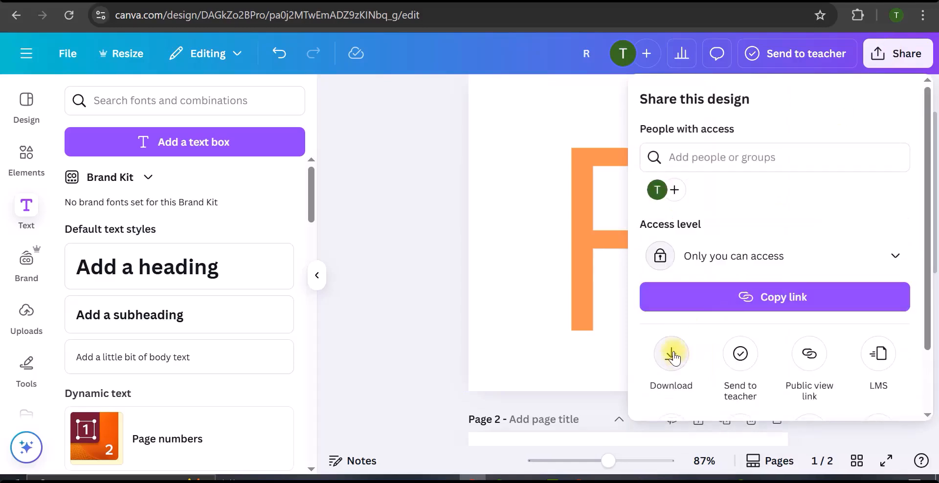
pyautogui.click(671, 354)
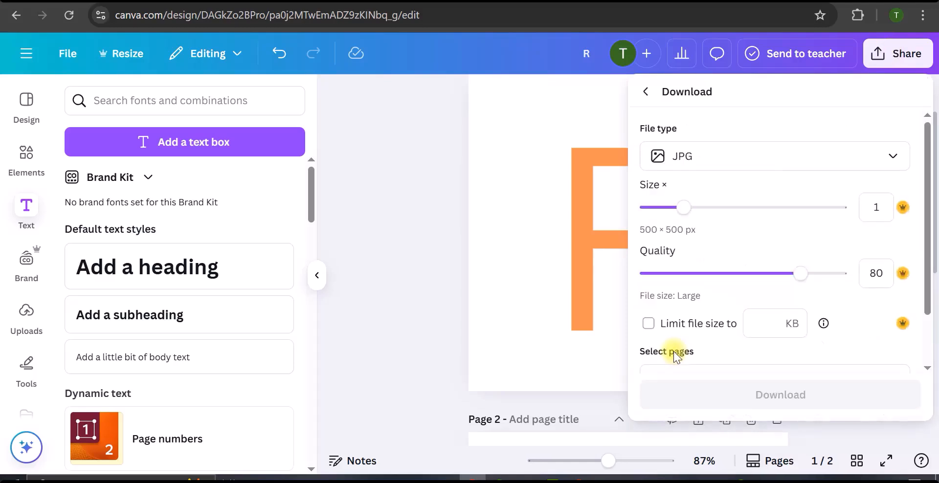
pyautogui.click(772, 161)
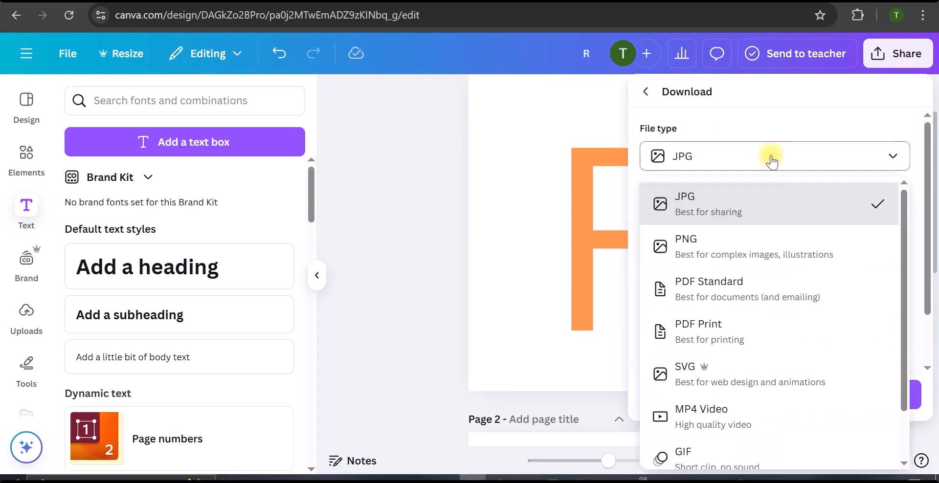
pyautogui.click(728, 253)
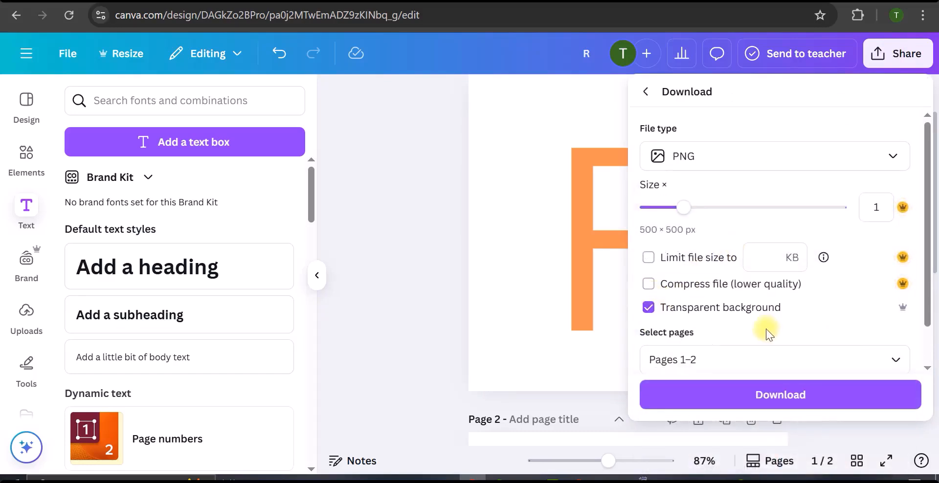
pyautogui.scroll(-1, 809, 344)
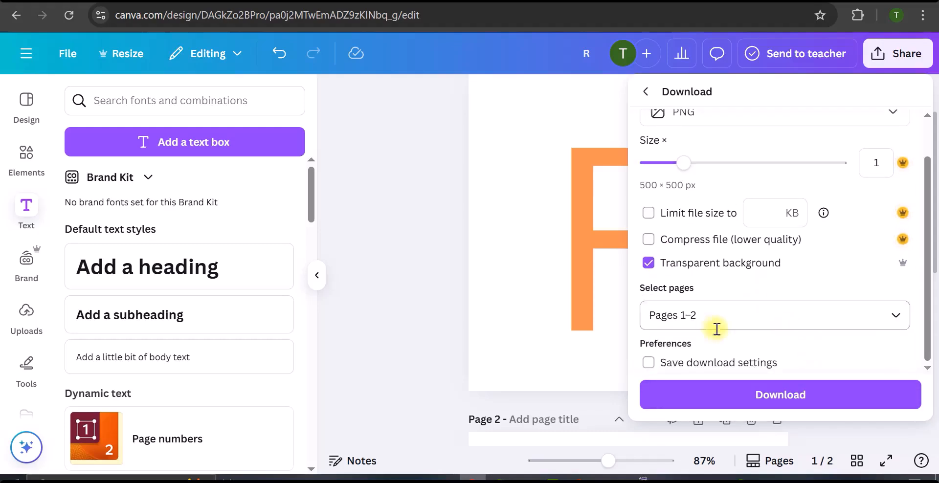
pyautogui.click(891, 314)
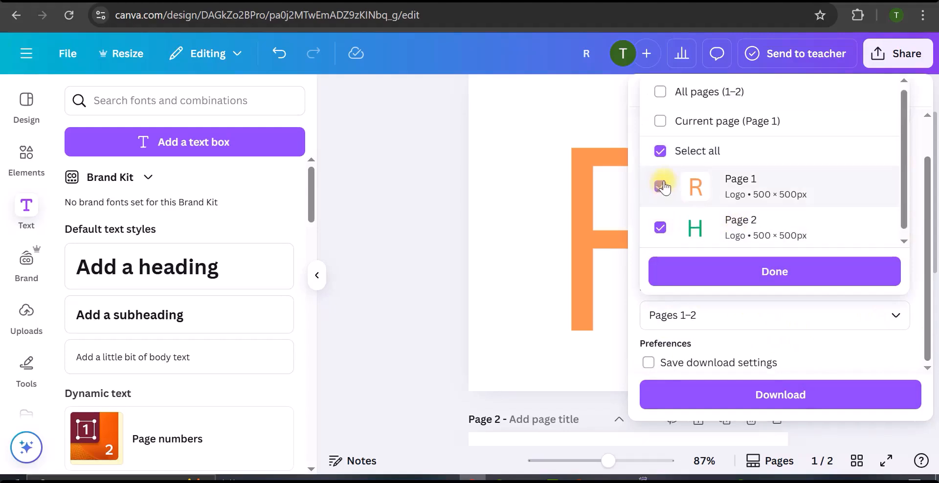
pyautogui.click(660, 123)
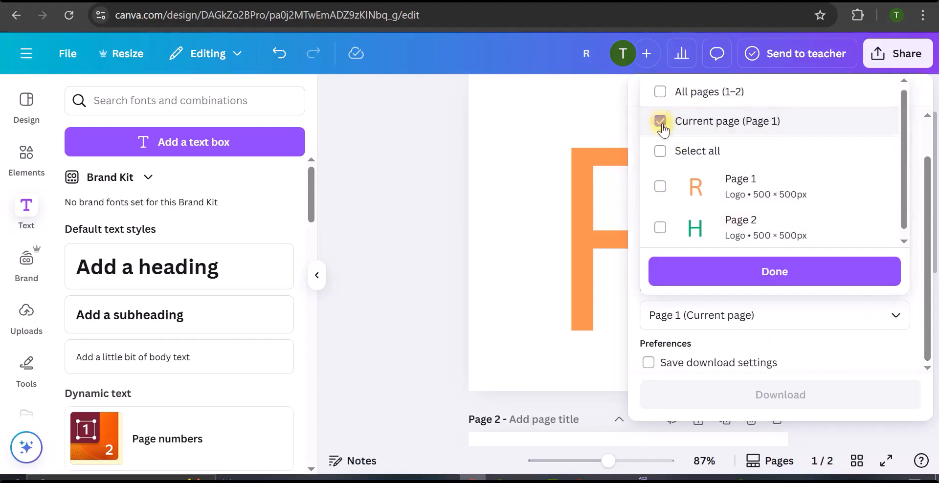
pyautogui.click(739, 275)
pyautogui.click(778, 395)
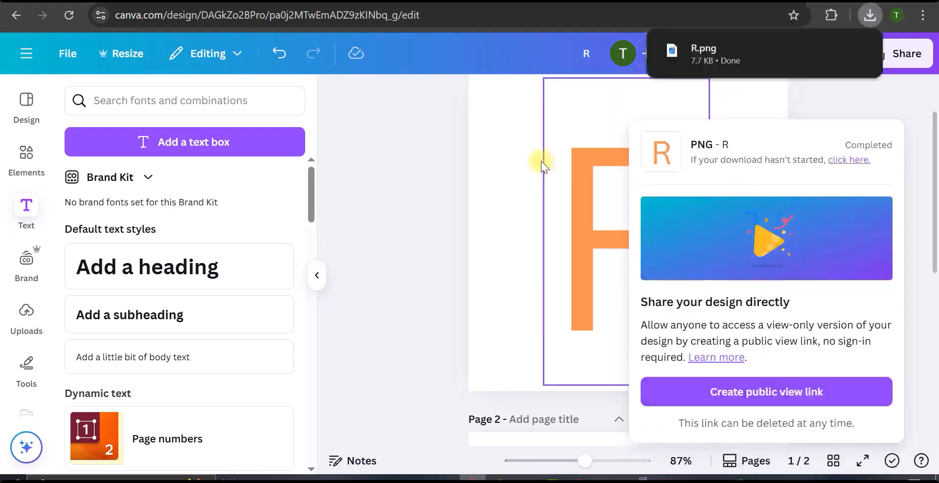
pyautogui.click(494, 168)
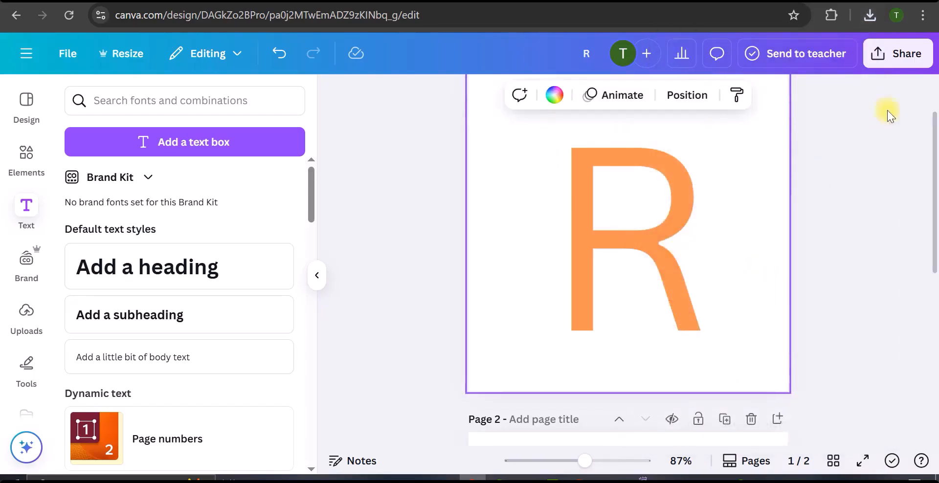
# Download only page 1 with the orange R as a JPG
pyautogui.click(897, 54)
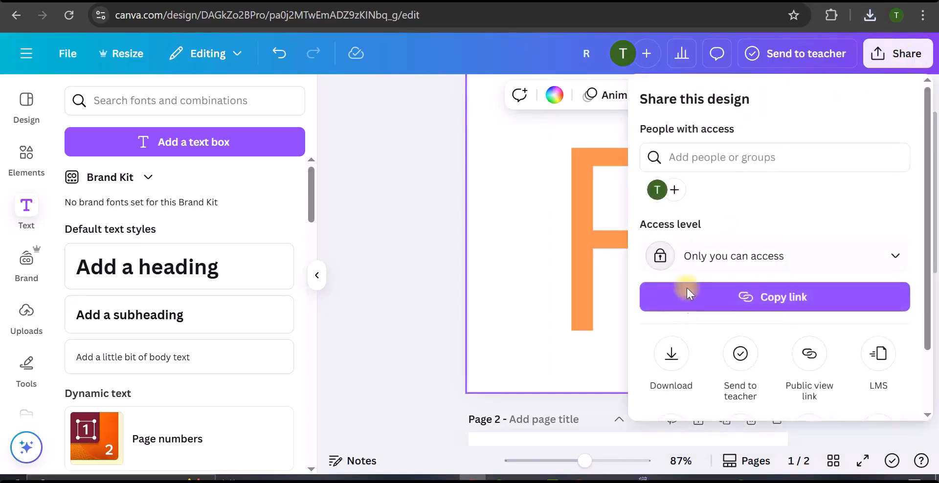
pyautogui.click(670, 356)
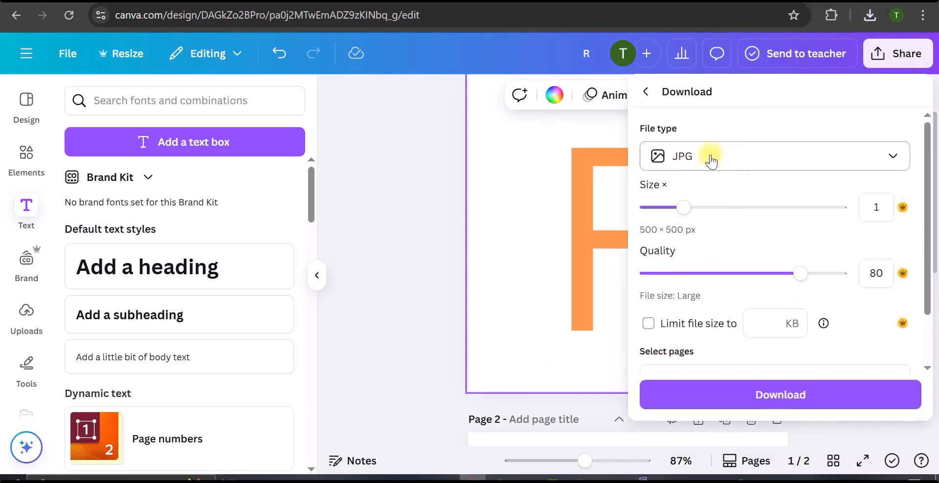
pyautogui.scroll(-2, 751, 331)
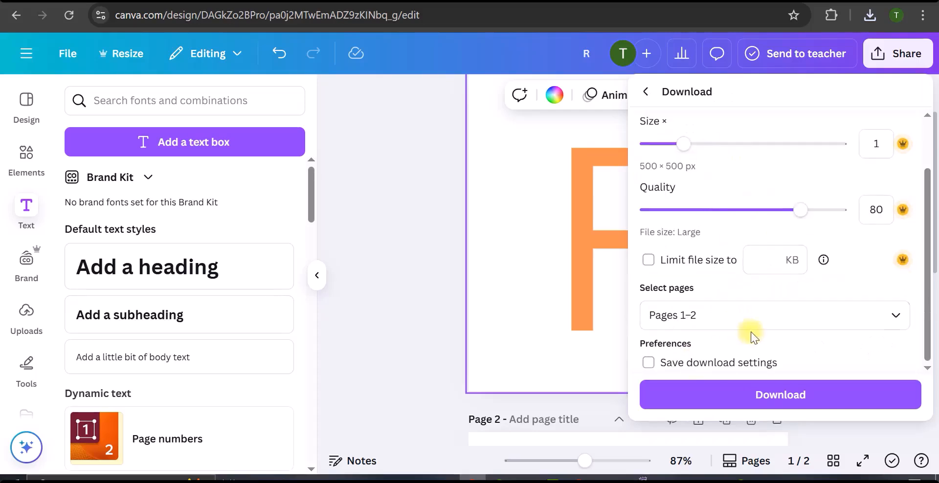
pyautogui.click(758, 316)
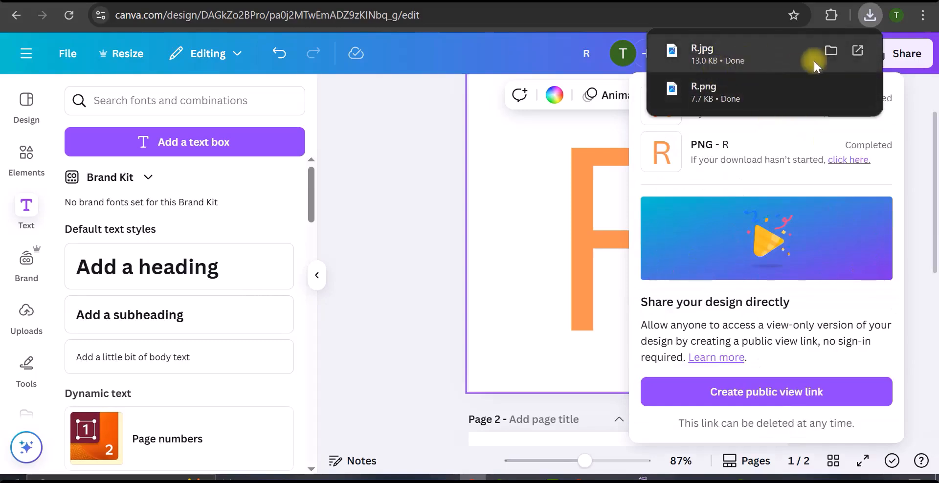
# Upload the white-background R image from the Downloads folder to remove.bg and open the download options for its cutout
pyautogui.click(829, 48)
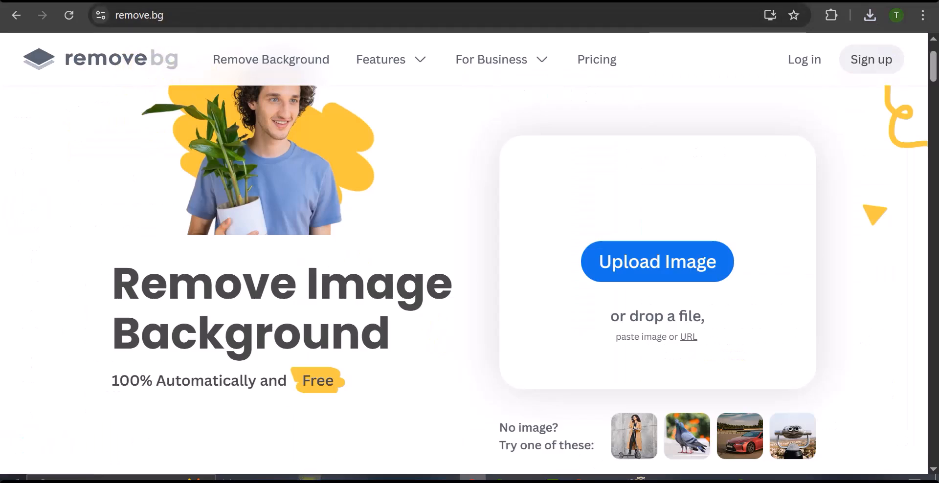
pyautogui.moveTo(311, 481)
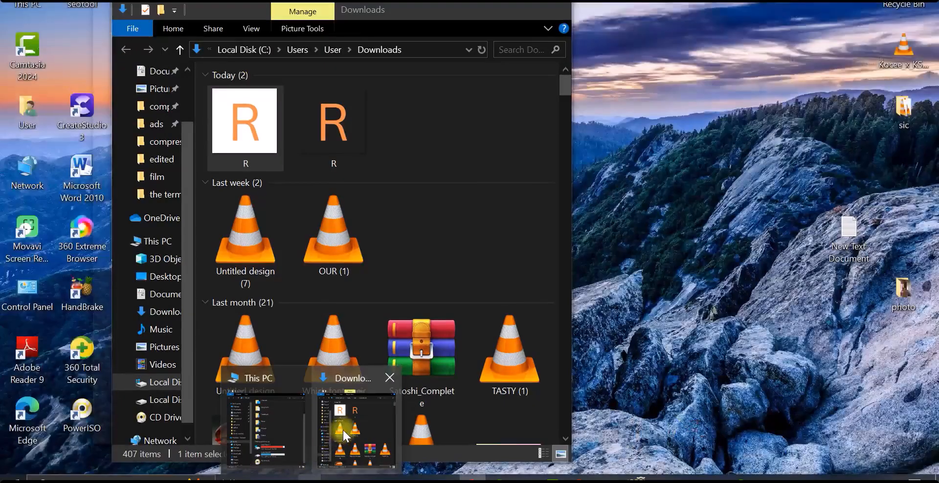
pyautogui.click(342, 430)
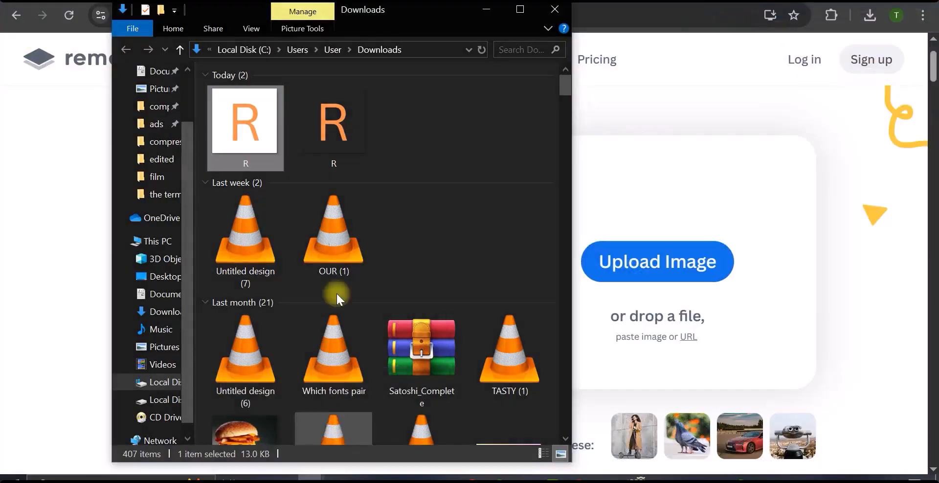
pyautogui.moveTo(242, 132); pyautogui.dragTo(690, 274)
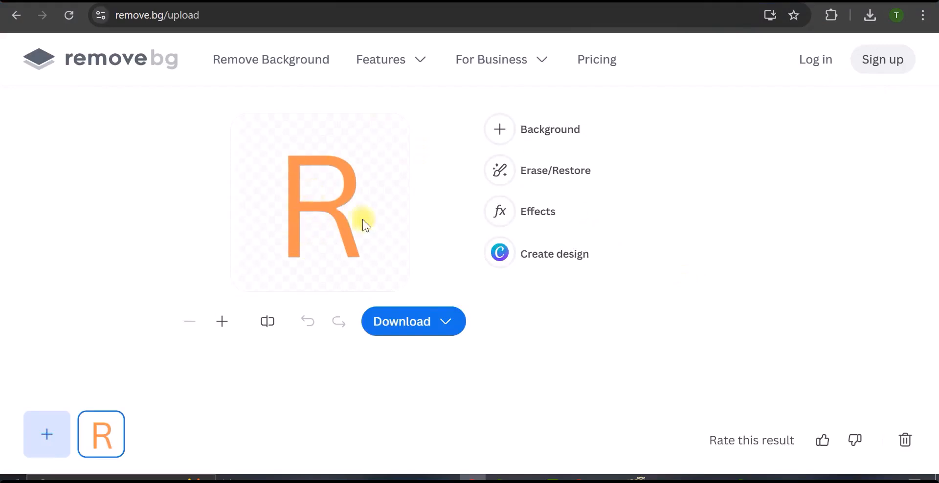
pyautogui.click(426, 323)
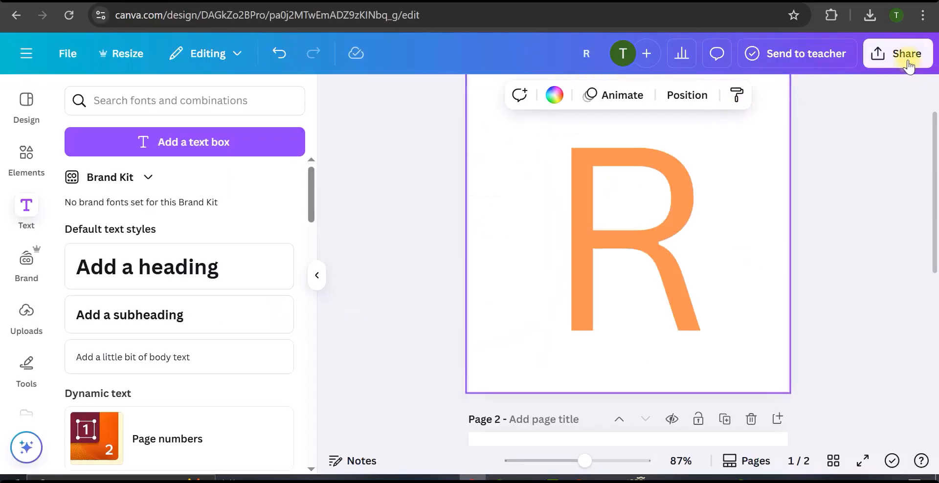
# Back in Canva, clear the R and H from the design and reduce it to a single blank page
pyautogui.click(906, 55)
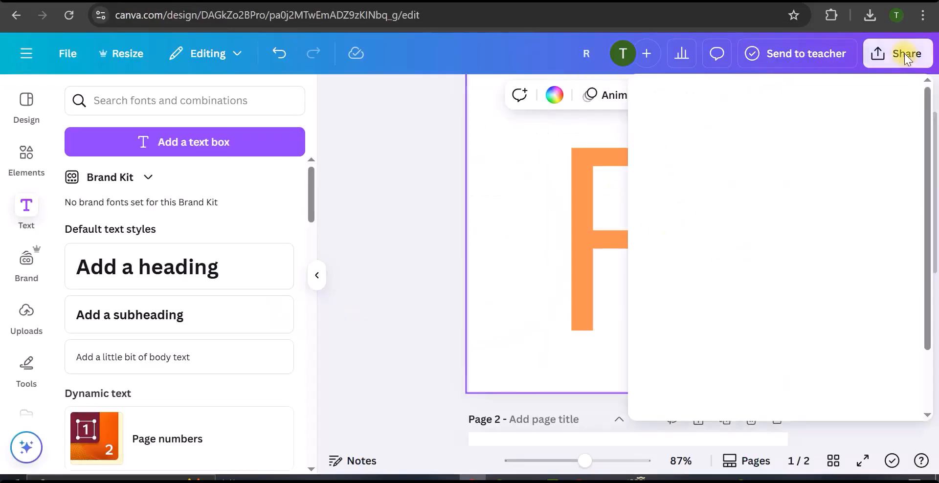
pyautogui.click(664, 223)
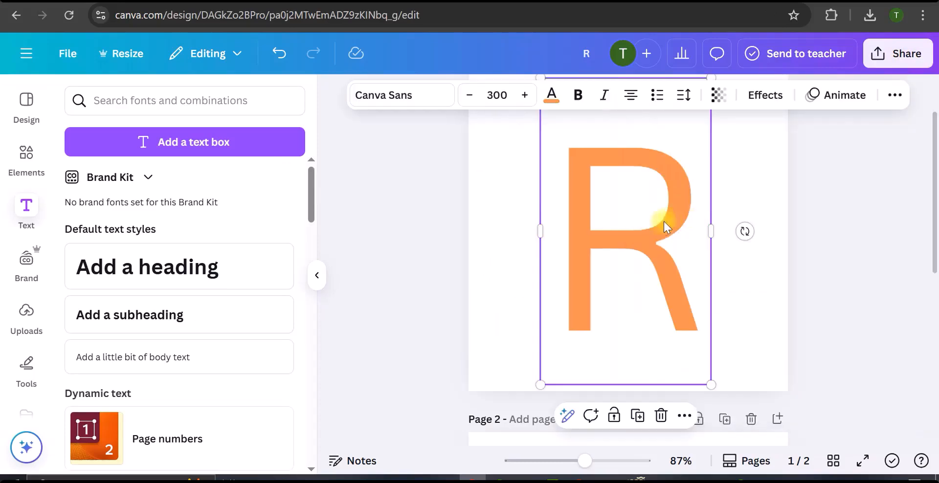
pyautogui.click(660, 417)
pyautogui.scroll(3, 639, 341)
pyautogui.scroll(-8, 636, 342)
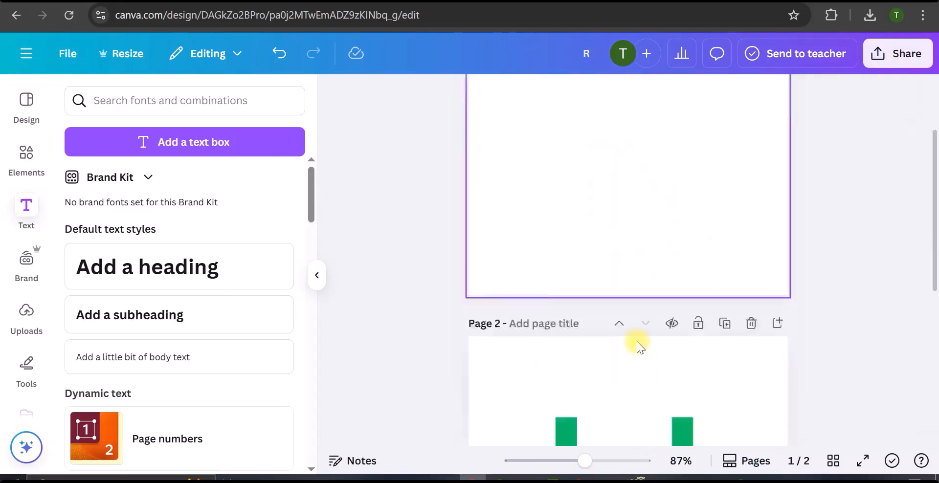
pyautogui.click(499, 227)
pyautogui.press('Delete')
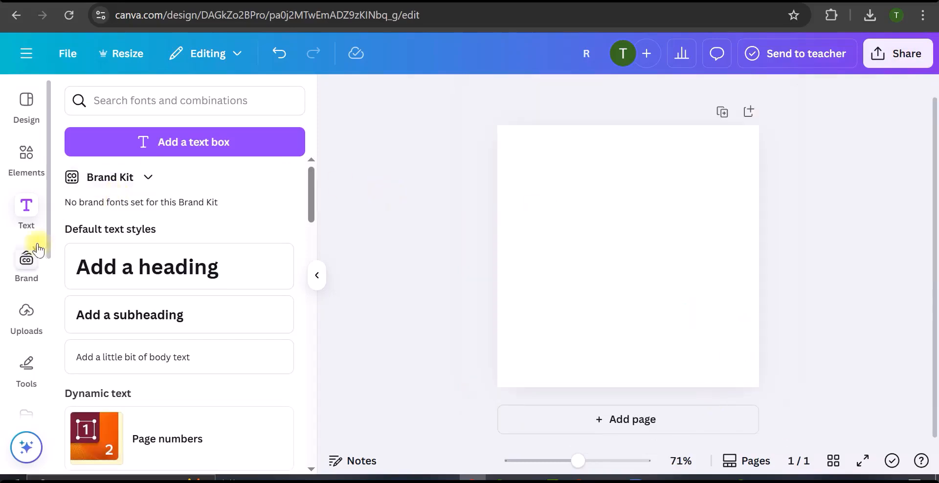
# Upload the transparent orange R PNG from the Downloads folder to the design's uploads
pyautogui.click(27, 315)
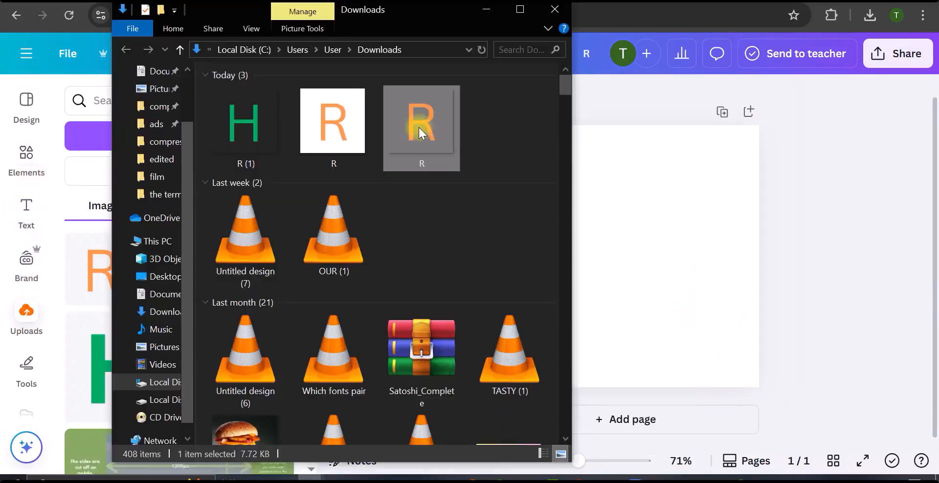
pyautogui.moveTo(420, 133); pyautogui.dragTo(93, 280)
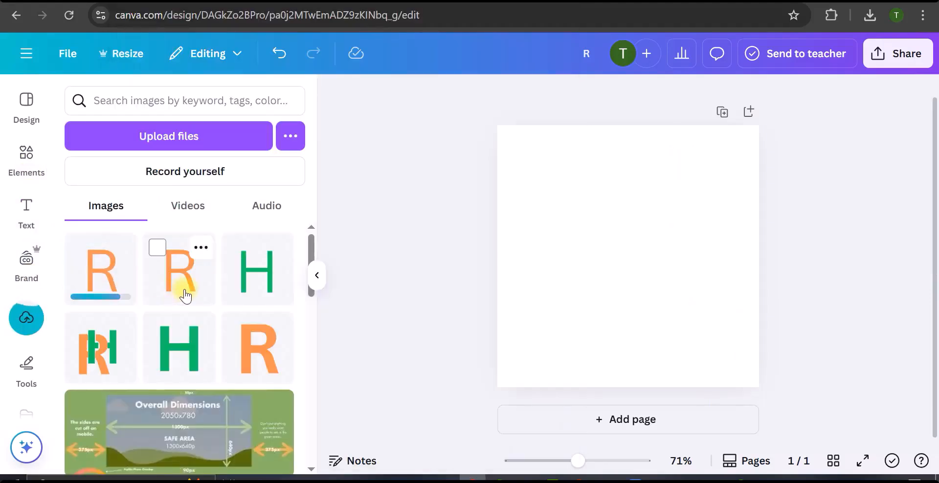
# Place the uploaded thin green H on the page, enlarge it and crop the empty margins around the letter
pyautogui.click(258, 275)
pyautogui.moveTo(556, 184); pyautogui.dragTo(443, 139)
pyautogui.moveTo(627, 217); pyautogui.dragTo(670, 238)
pyautogui.moveTo(511, 238)
pyautogui.mouseDown()
pyautogui.moveTo(633, 234)
pyautogui.moveTo(529, 241)
pyautogui.mouseUp()
pyautogui.moveTo(637, 120); pyautogui.dragTo(635, 147)
# Place the uploaded thin orange R over the H, enlarge it and crop the empty margins around the letter
pyautogui.click(106, 285)
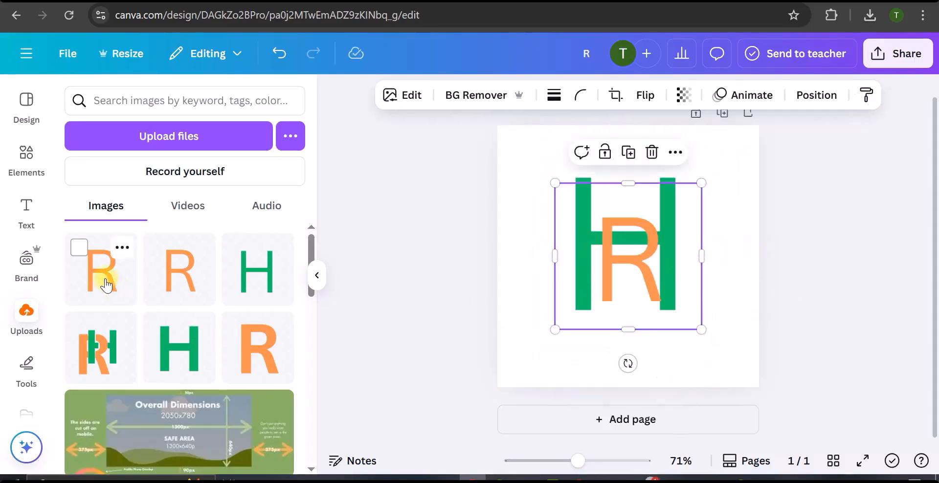
pyautogui.moveTo(620, 260); pyautogui.dragTo(569, 246)
pyautogui.moveTo(650, 316); pyautogui.dragTo(796, 377)
pyautogui.moveTo(636, 294); pyautogui.dragTo(626, 257)
pyautogui.moveTo(617, 133); pyautogui.dragTo(623, 168)
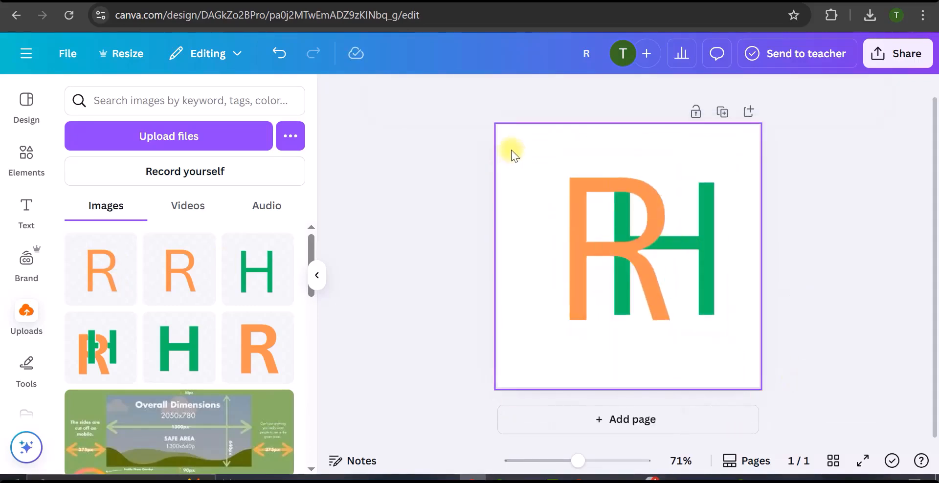
# Select the R and H together, reposition them on the page and enlarge both letters
pyautogui.moveTo(511, 149); pyautogui.dragTo(729, 332)
pyautogui.moveTo(629, 251)
pyautogui.mouseDown()
pyautogui.moveTo(614, 248)
pyautogui.moveTo(622, 246)
pyautogui.mouseUp()
pyautogui.moveTo(714, 335); pyautogui.dragTo(748, 352)
# Move the green H layer above the orange R in the layer order
pyautogui.click(675, 235)
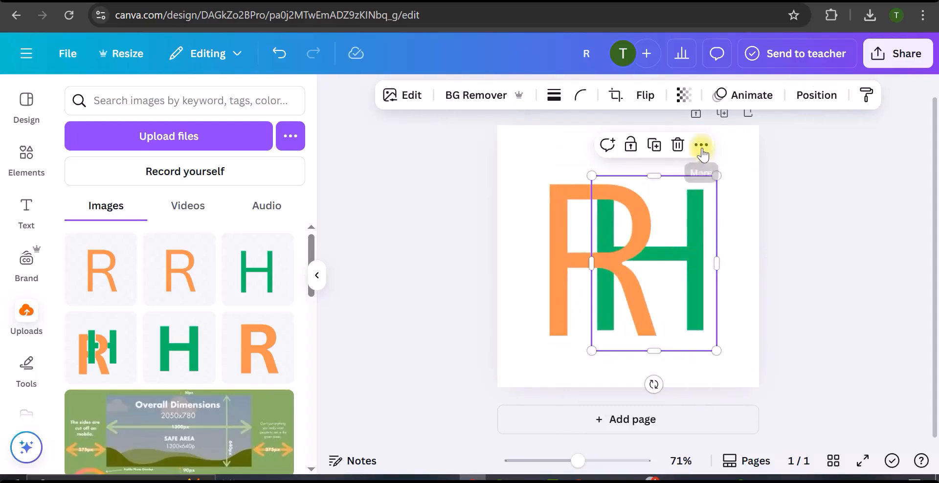
pyautogui.rightClick(698, 235)
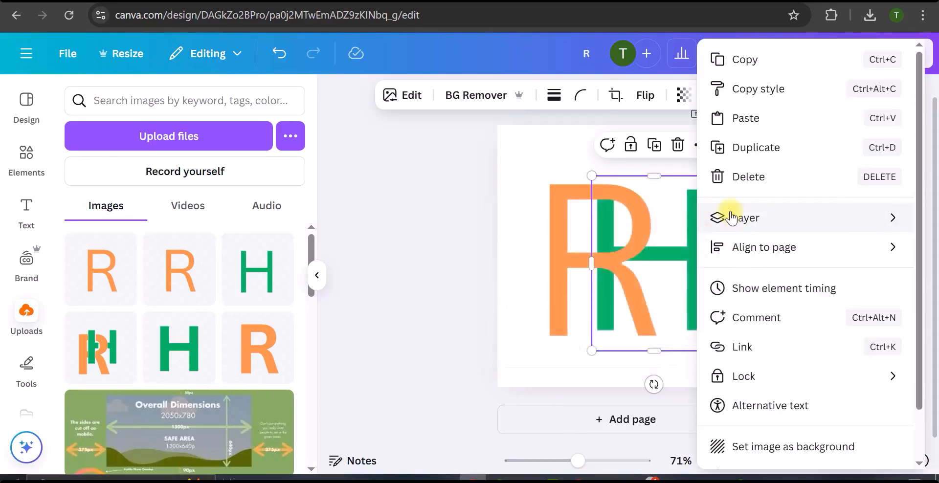
pyautogui.moveTo(719, 216)
pyautogui.click(557, 347)
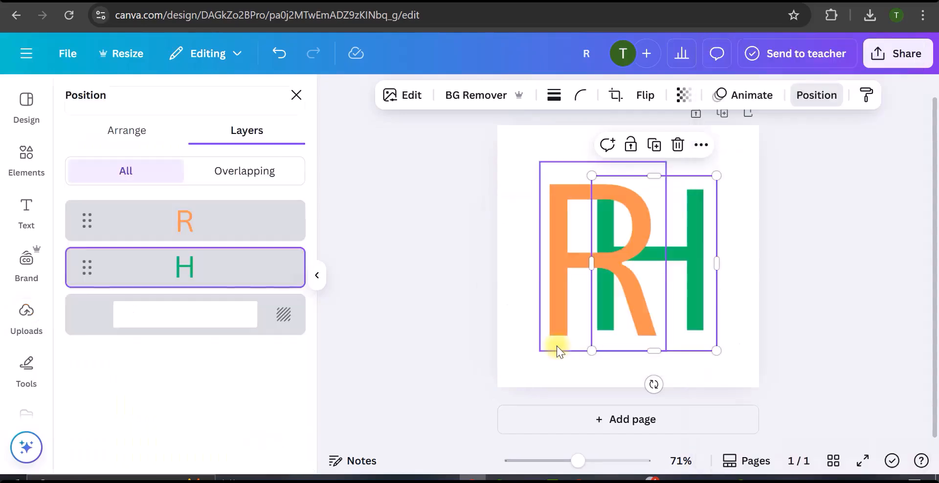
pyautogui.moveTo(83, 271); pyautogui.dragTo(79, 210)
# Move the green H up and left so that it overlaps the orange R with its crossbar across the R's bowl
pyautogui.moveTo(698, 251); pyautogui.dragTo(684, 218)
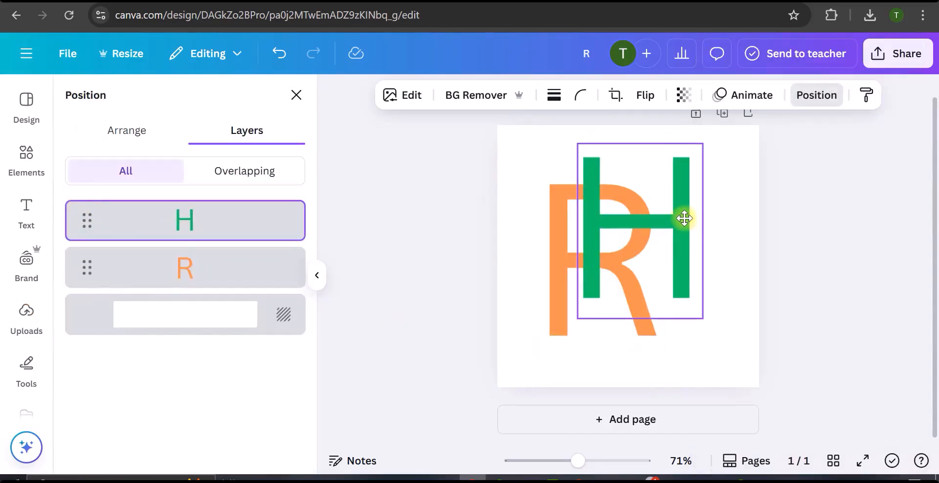
pyautogui.moveTo(684, 218); pyautogui.dragTo(684, 219)
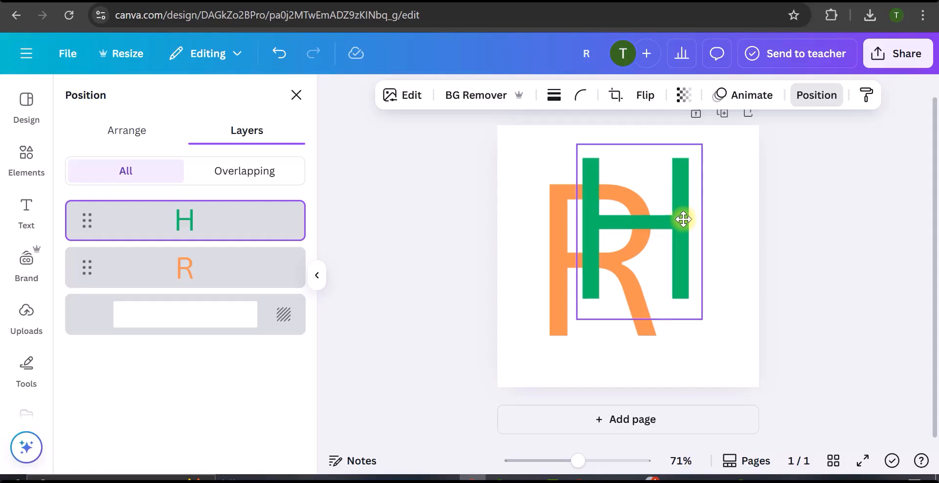
pyautogui.click(782, 247)
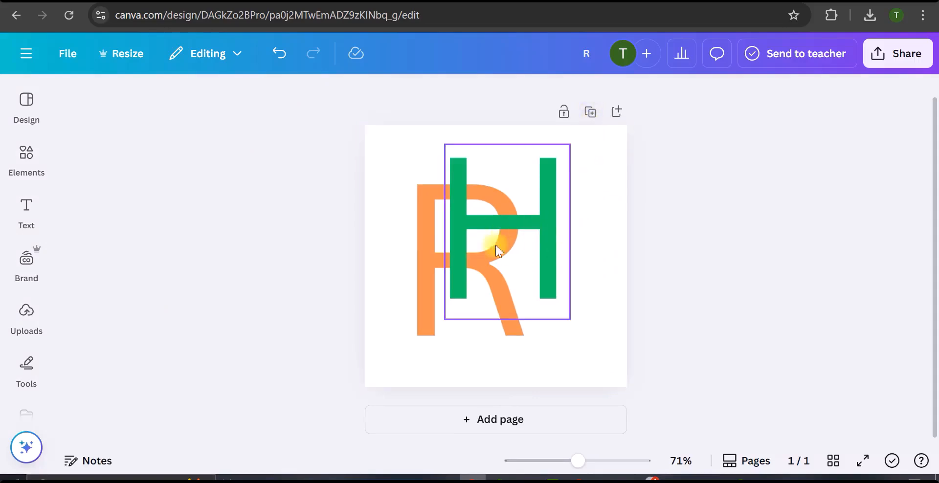
# Duplicate the page and align a copy of the orange R exactly over the original R on page 2
pyautogui.click(591, 112)
pyautogui.click(426, 326)
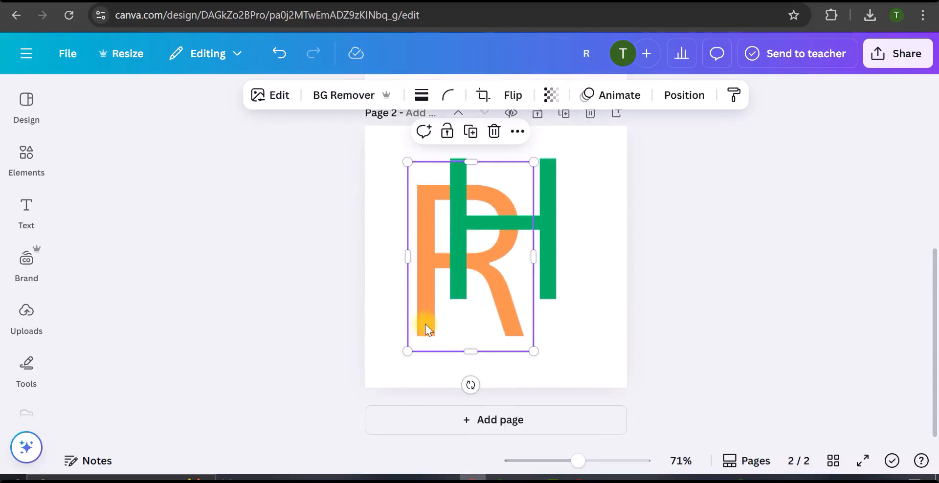
pyautogui.click(471, 132)
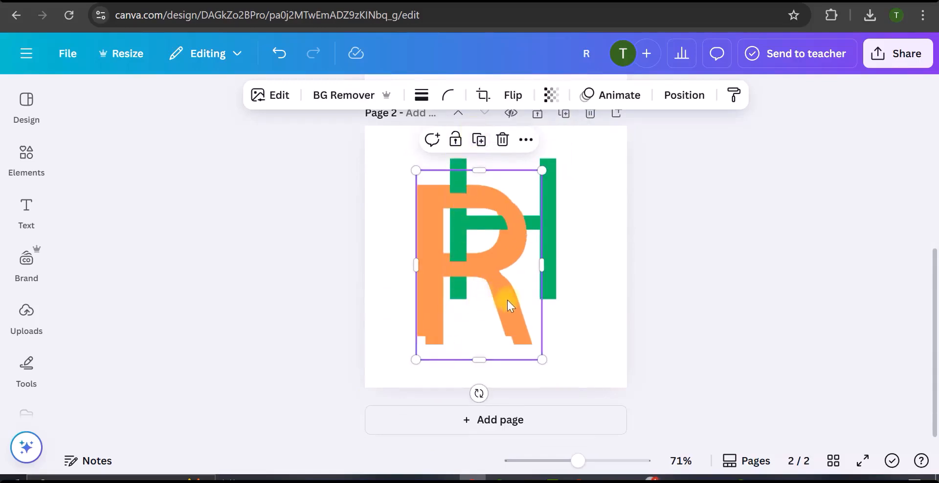
pyautogui.moveTo(507, 300)
pyautogui.mouseDown()
pyautogui.moveTo(499, 290)
pyautogui.moveTo(515, 292)
pyautogui.moveTo(503, 289)
pyautogui.mouseUp()
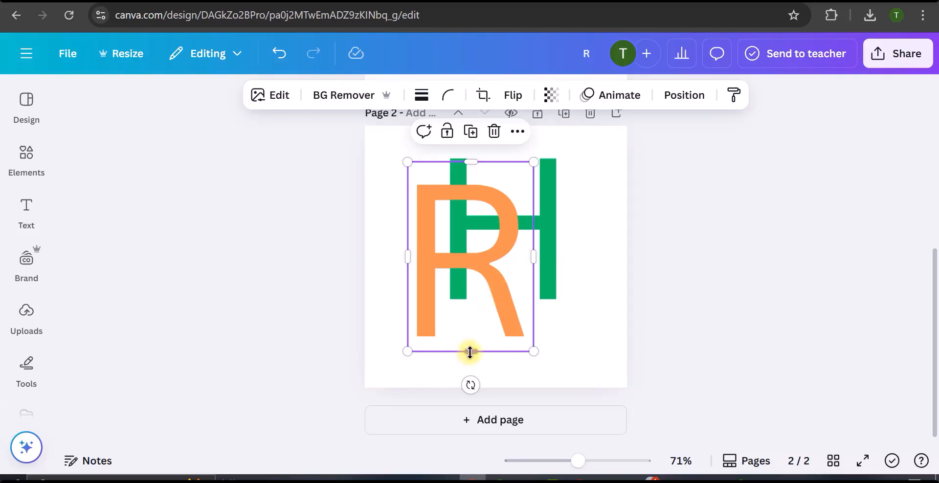
# Crop the orange R copy from its lower edge so only the top strip covers the H's left stem
pyautogui.moveTo(470, 351); pyautogui.dragTo(478, 209)
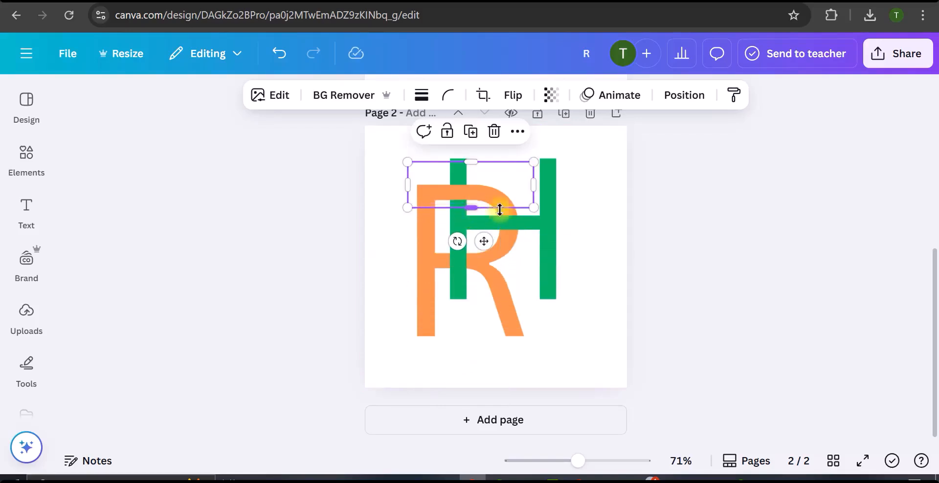
pyautogui.click(668, 248)
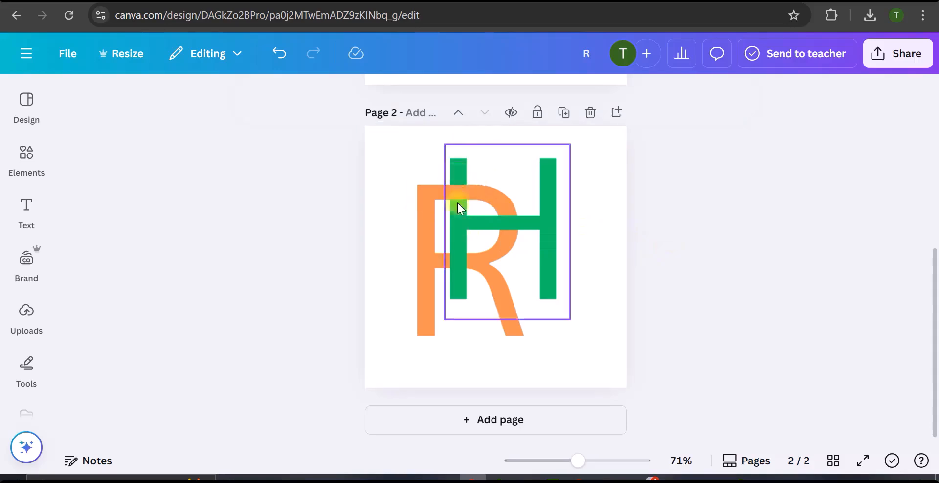
# Duplicate the green H, align the copy over the original, and crop away its left part up to the outer edge of the R's bowl
pyautogui.click(549, 239)
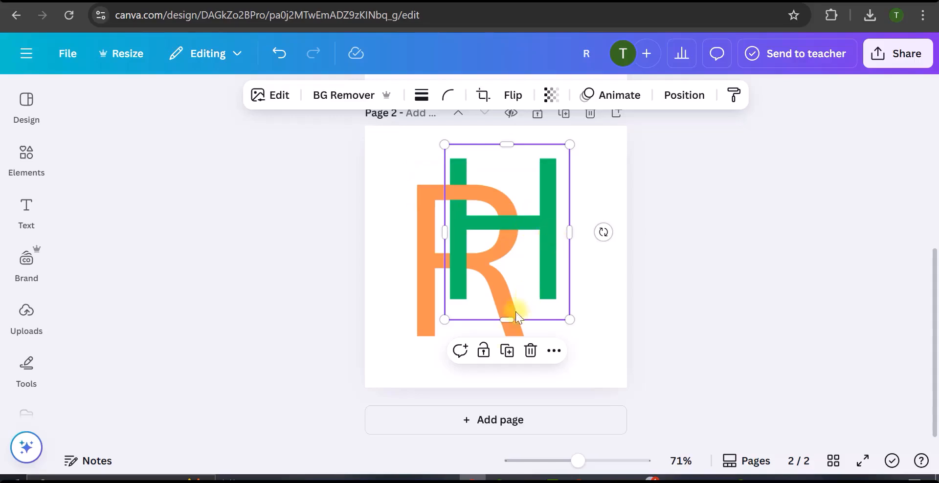
pyautogui.click(508, 352)
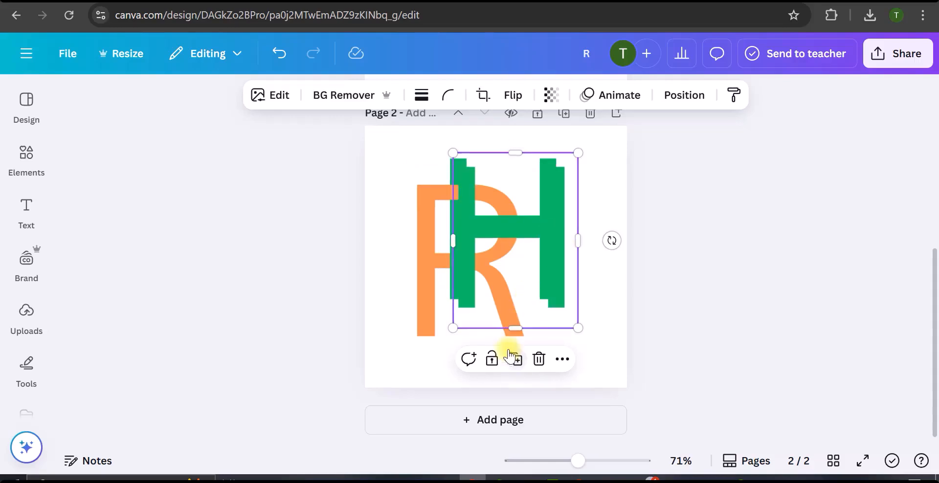
pyautogui.moveTo(554, 224); pyautogui.dragTo(546, 220)
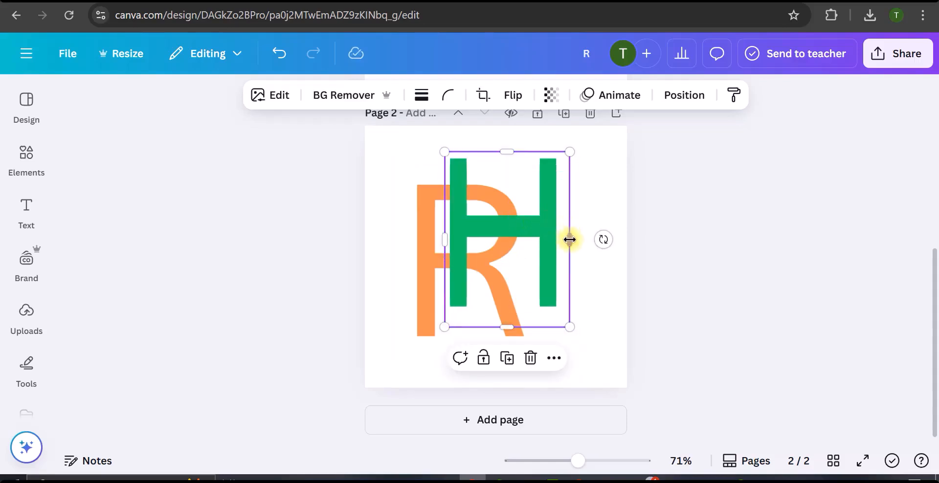
pyautogui.moveTo(447, 238); pyautogui.dragTo(512, 236)
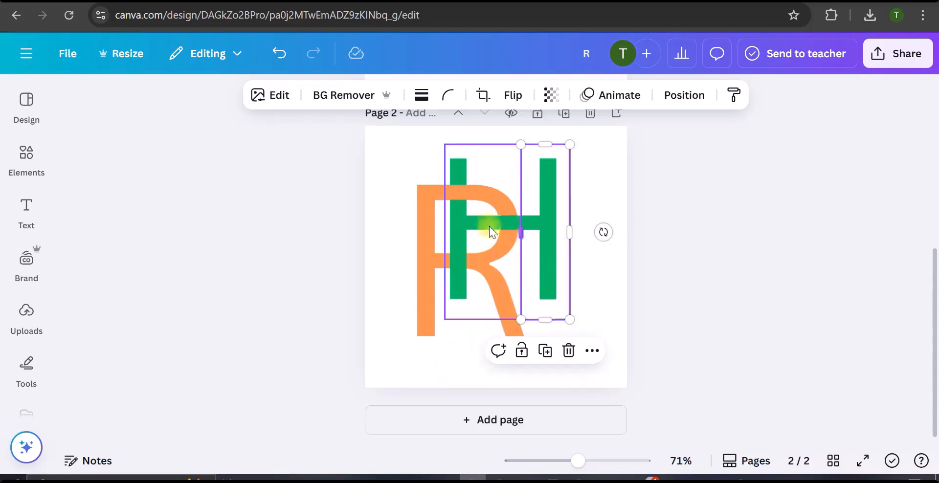
# Crop the right part off the original H so its crossbar ends inside the R's bowl, checking the cropped edges of both H pieces
pyautogui.click(461, 223)
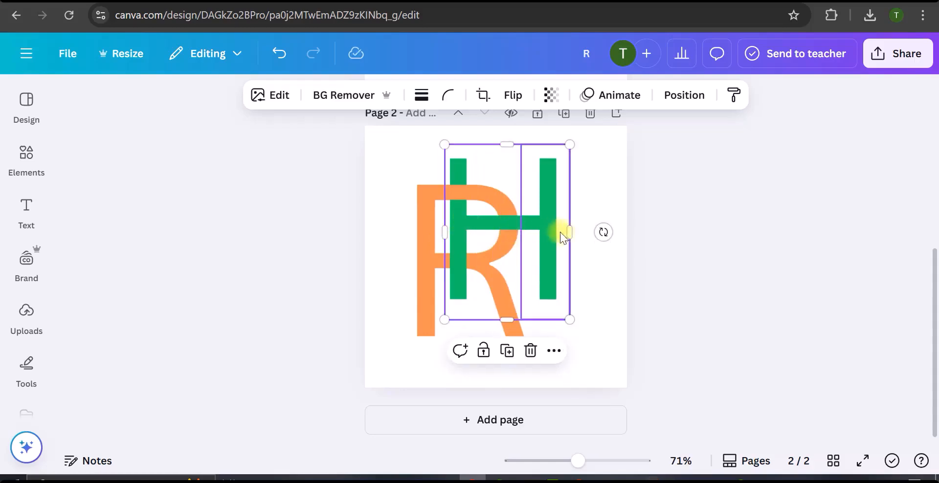
pyautogui.moveTo(569, 232); pyautogui.dragTo(496, 228)
pyautogui.click(674, 233)
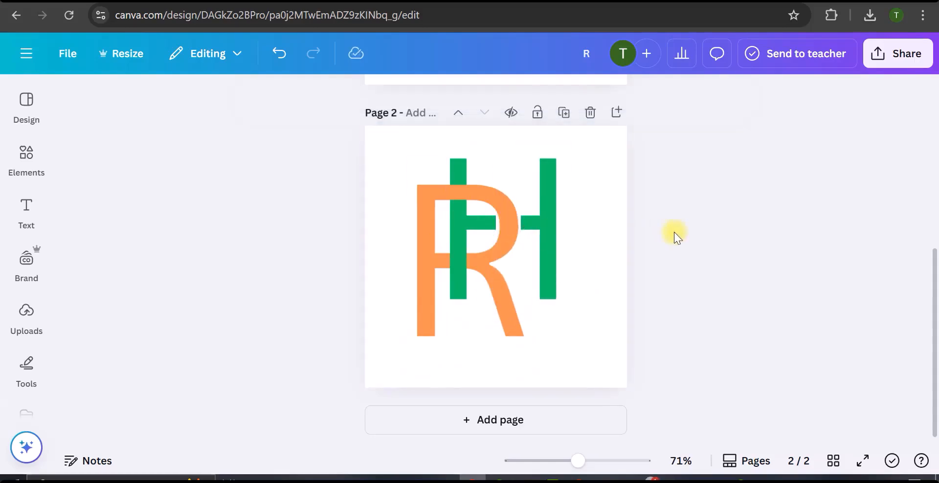
pyautogui.click(487, 223)
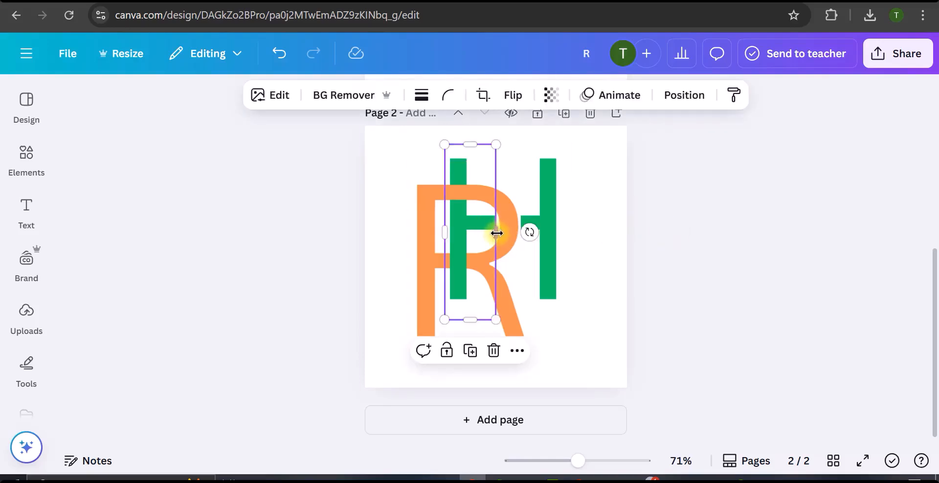
pyautogui.moveTo(498, 233); pyautogui.dragTo(496, 232)
pyautogui.click(548, 228)
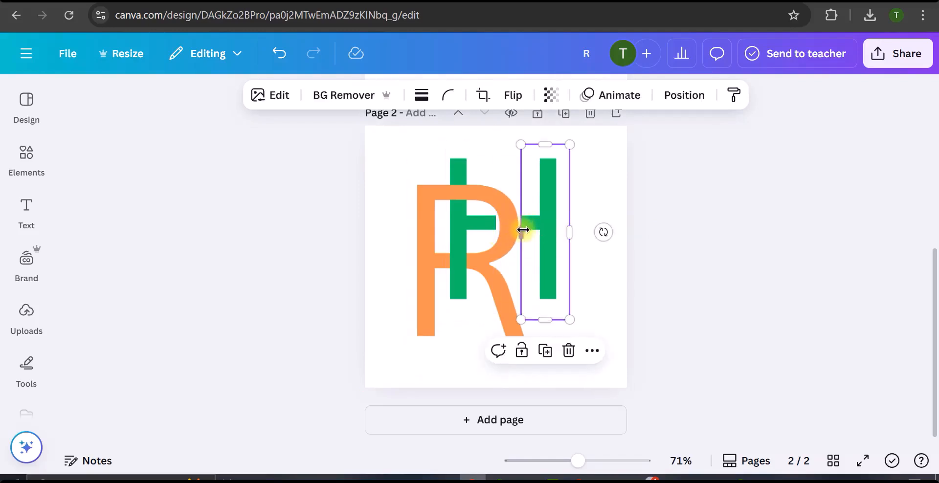
pyautogui.click(608, 197)
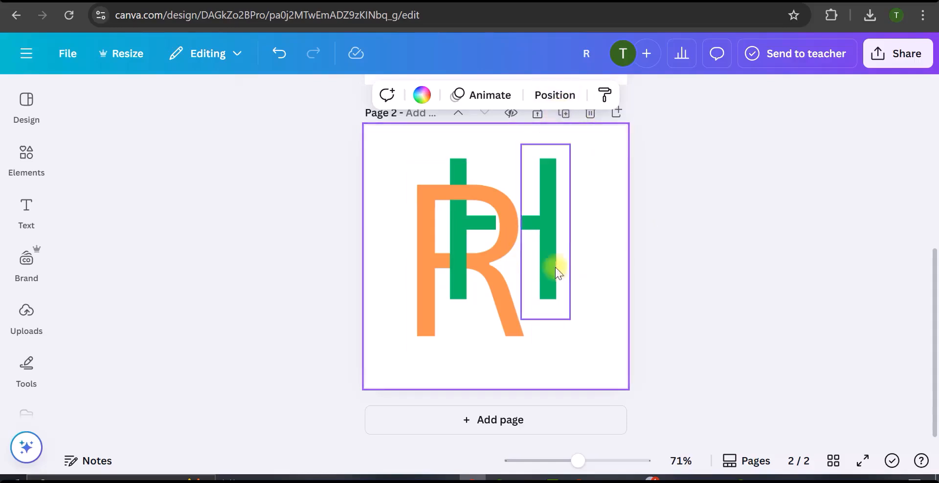
# Duplicate page 2 and place the recently used house outline over the top of the H on the new page
pyautogui.click(564, 115)
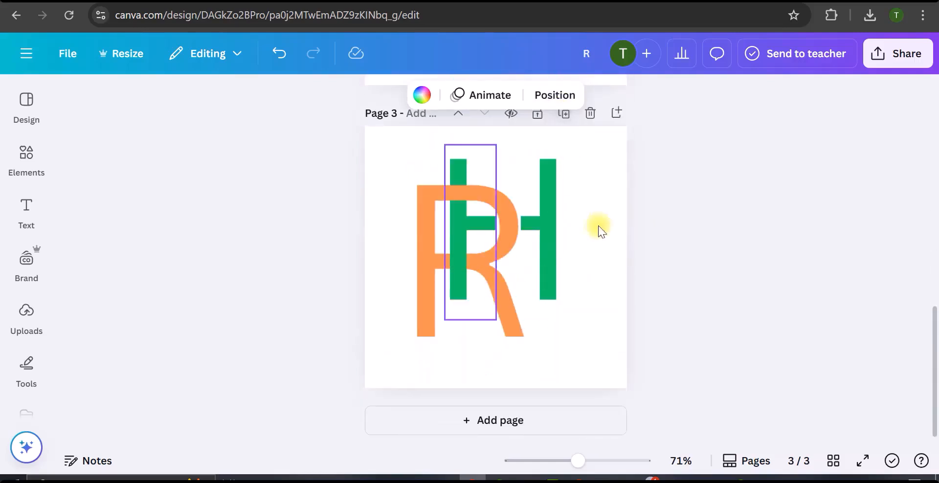
pyautogui.click(27, 156)
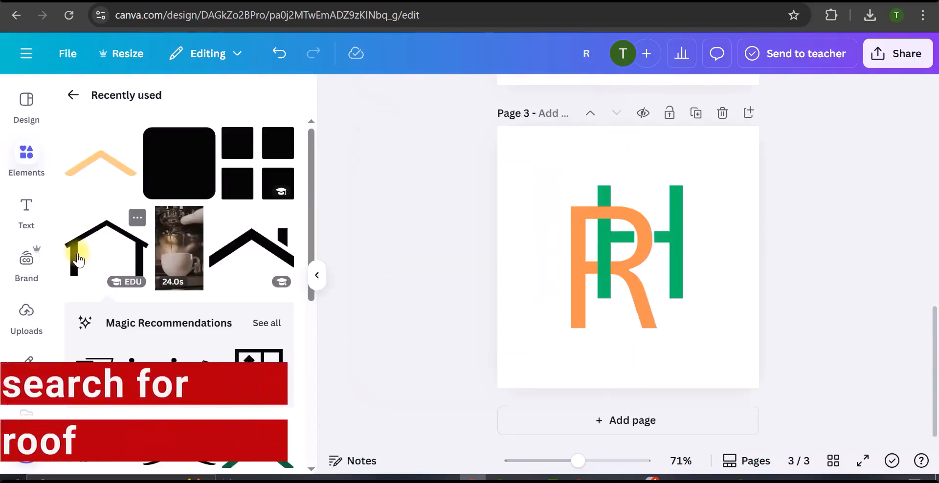
pyautogui.click(74, 260)
pyautogui.moveTo(660, 262); pyautogui.dragTo(673, 196)
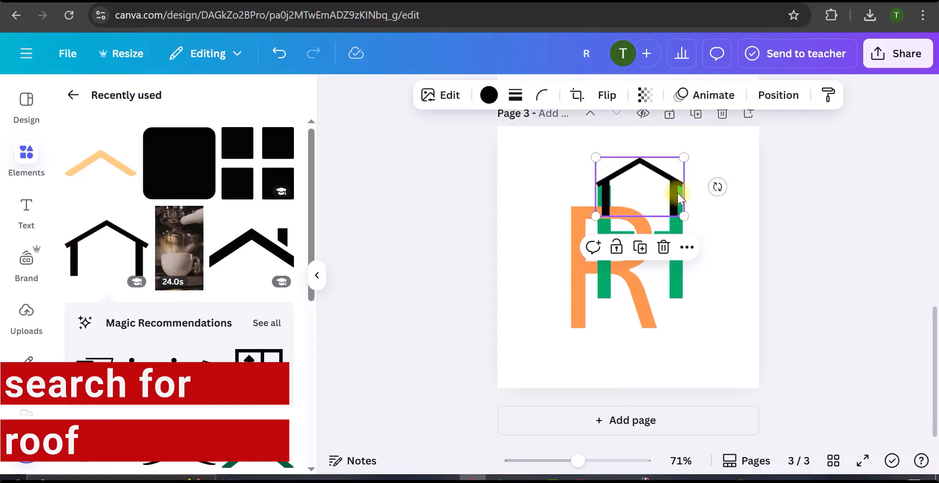
# Send the house outline to the back, behind the letters
pyautogui.rightClick(671, 192)
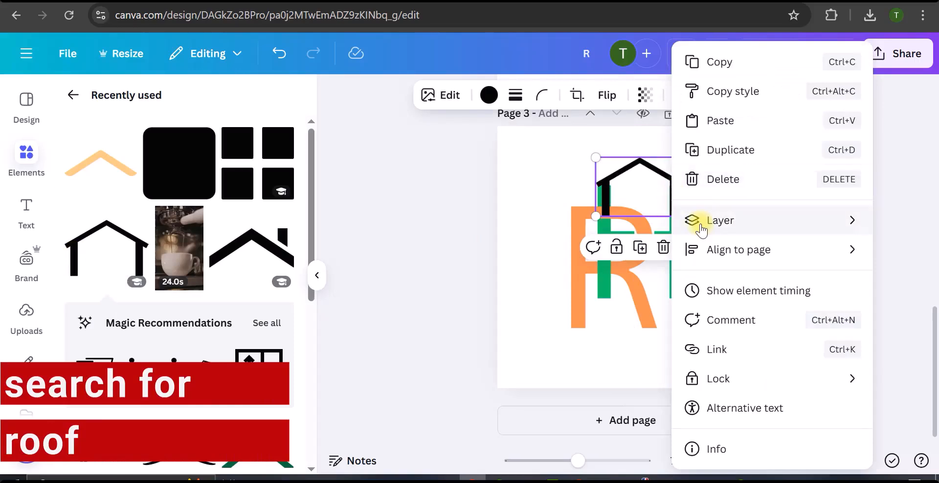
pyautogui.moveTo(698, 220)
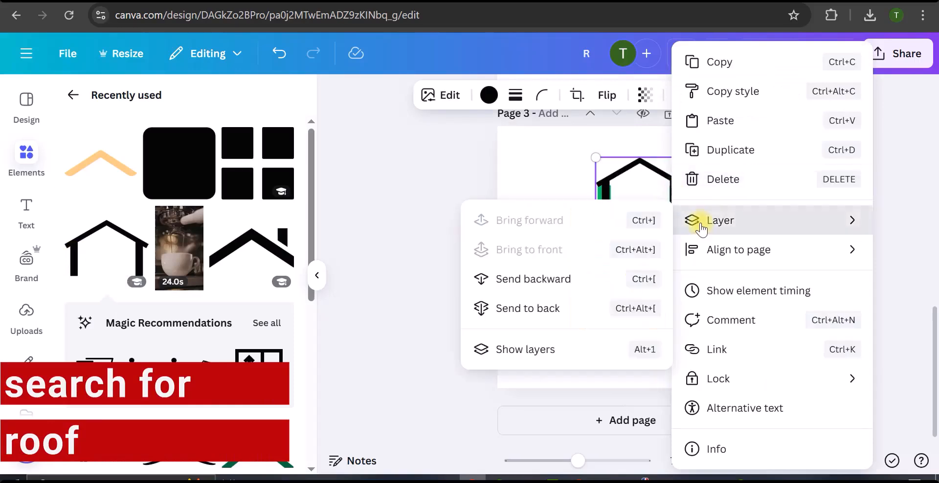
pyautogui.click(538, 309)
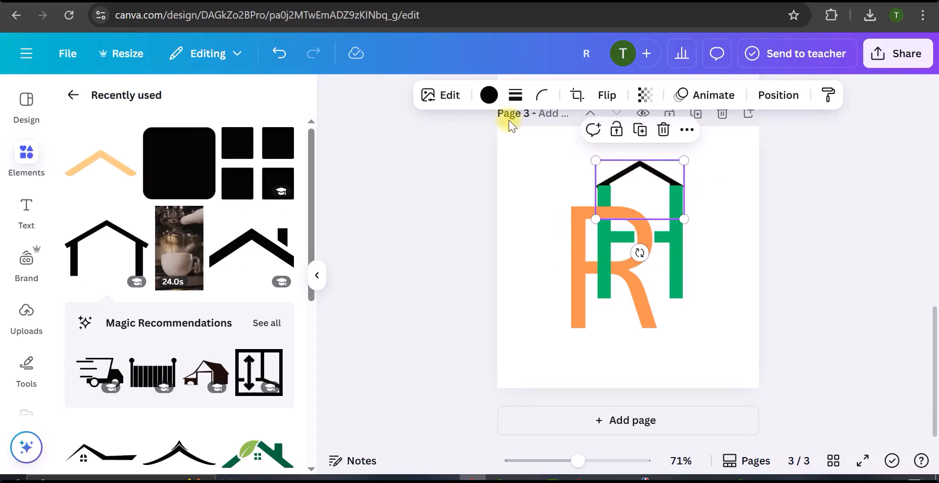
# Recolor the roof with the orange taken from the R's photo colors
pyautogui.click(489, 95)
pyautogui.scroll(-3, 120, 308)
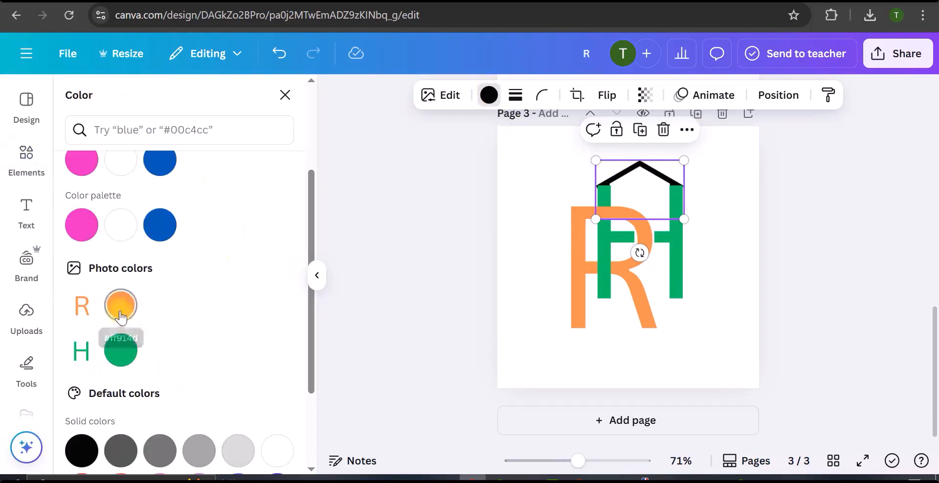
pyautogui.click(114, 306)
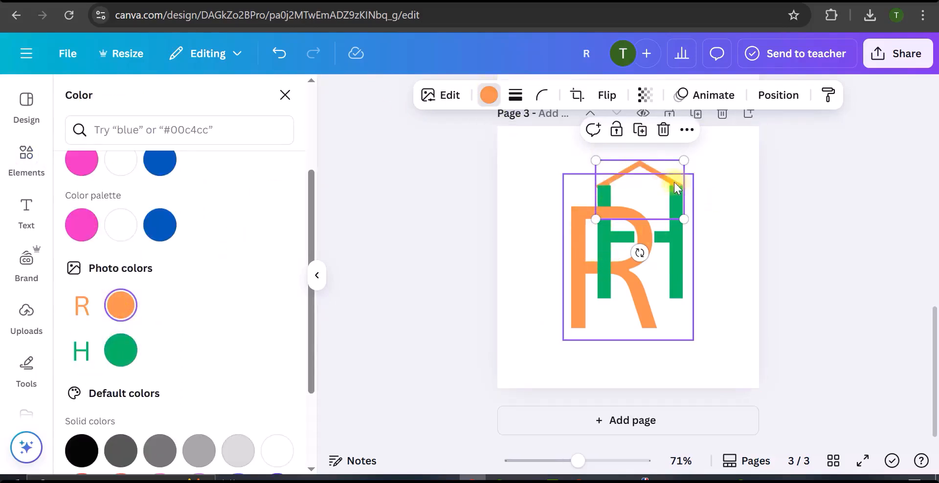
pyautogui.click(736, 215)
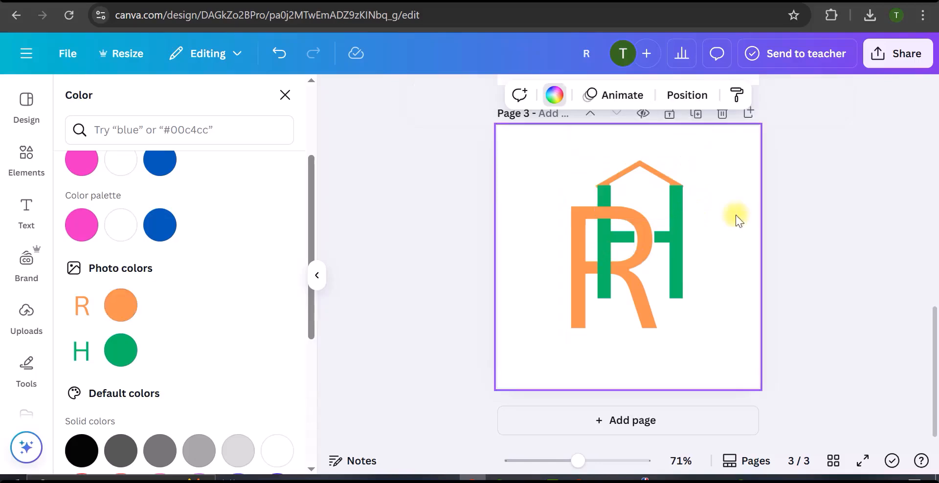
# Search the elements for Window, limit the results to graphics, and add the black four-square window to page 3
pyautogui.click(24, 157)
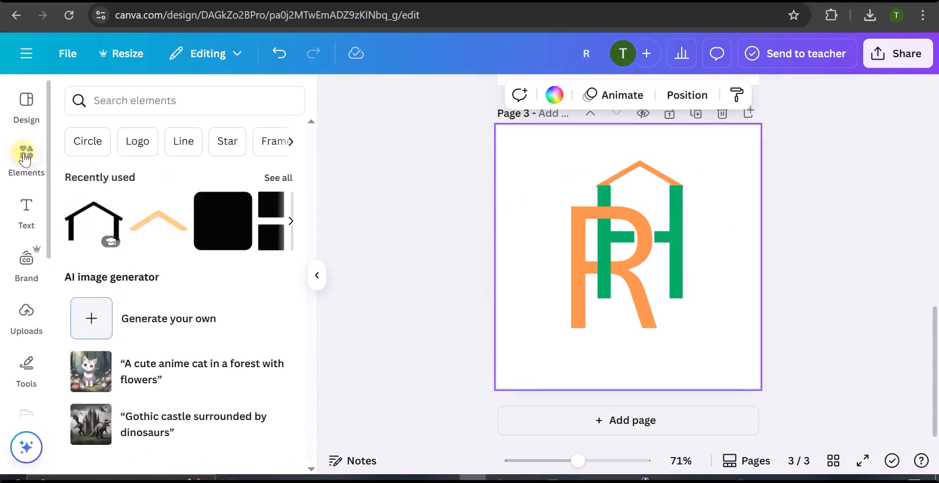
pyautogui.click(136, 100)
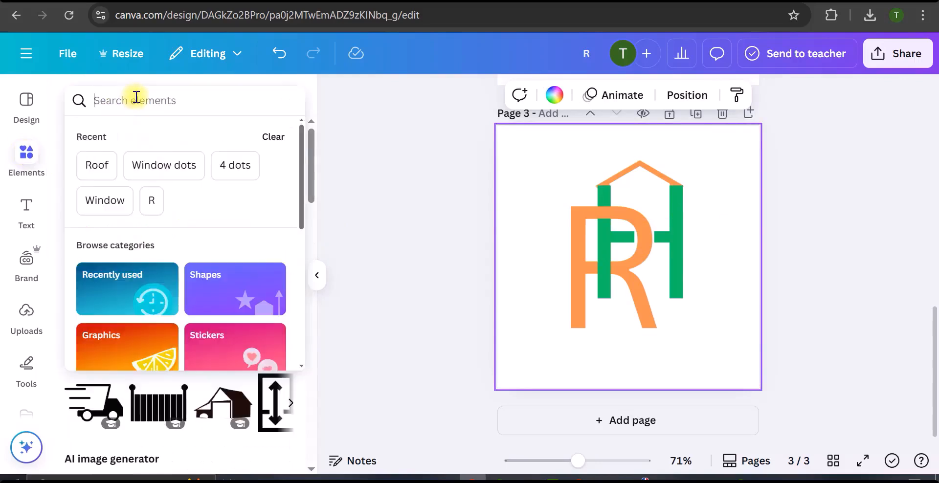
pyautogui.click(116, 199)
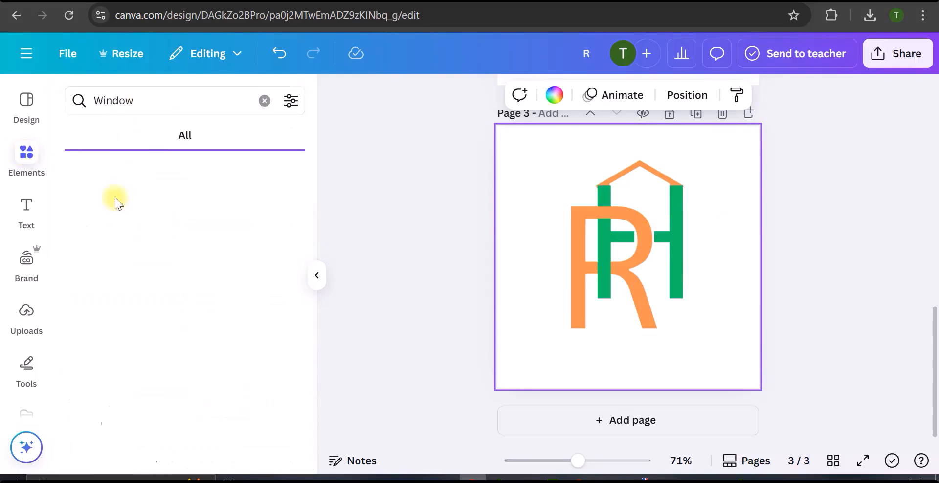
pyautogui.click(127, 137)
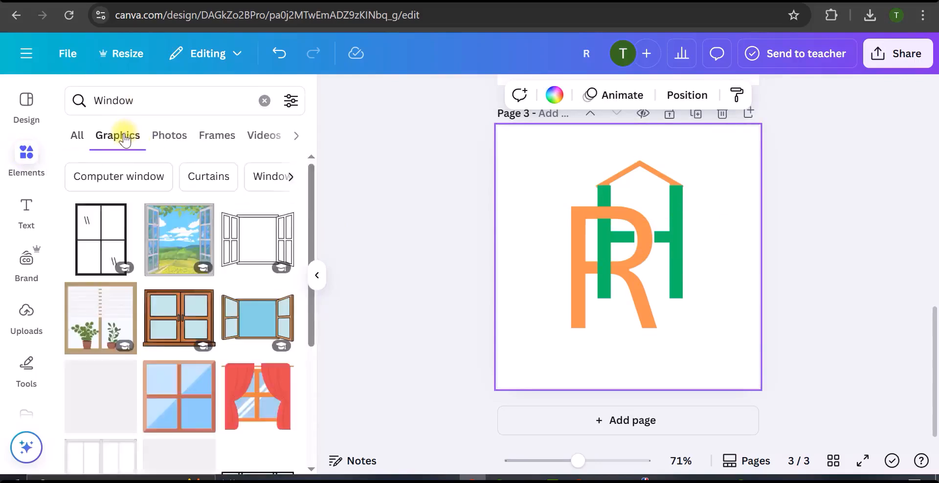
pyautogui.scroll(-5, 136, 312)
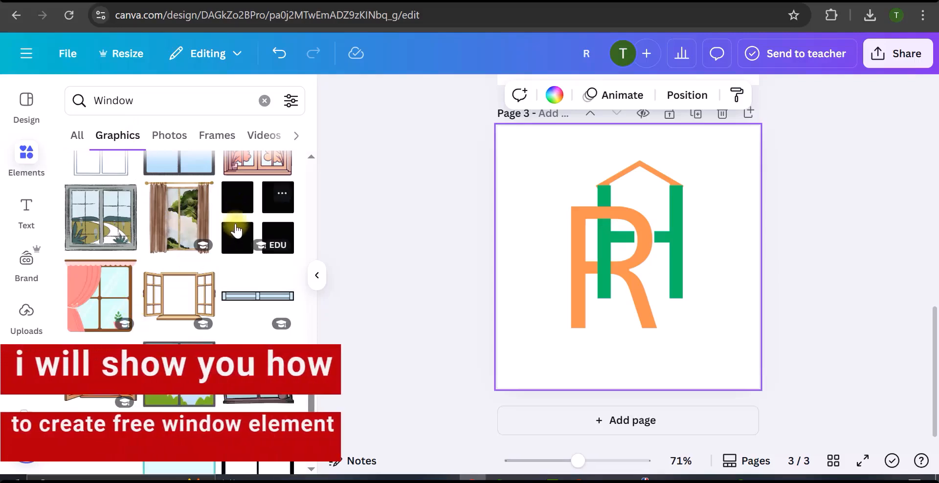
pyautogui.click(239, 235)
# Shrink the four-square window, center it beneath the roof peak, and recolor it in the H's green
pyautogui.moveTo(680, 312); pyautogui.dragTo(586, 226)
pyautogui.moveTo(599, 257); pyautogui.dragTo(653, 234)
pyautogui.moveTo(652, 196); pyautogui.dragTo(640, 192)
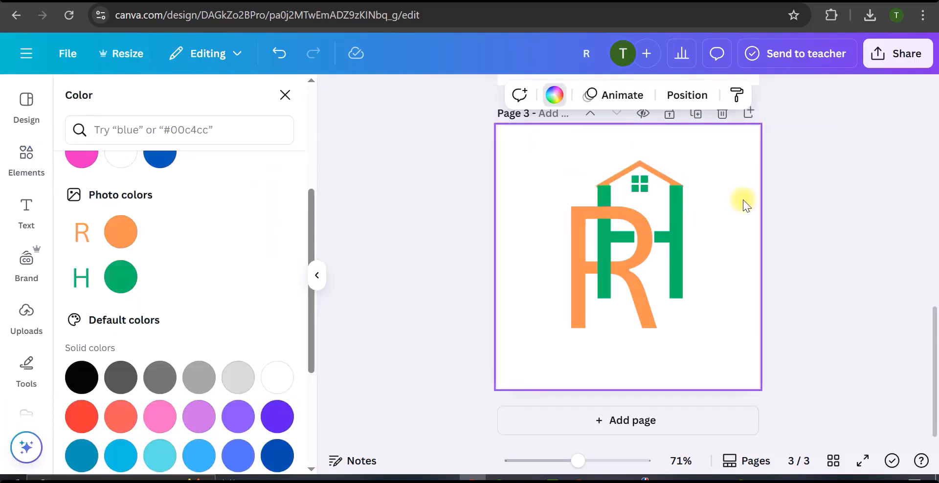
pyautogui.click(647, 178)
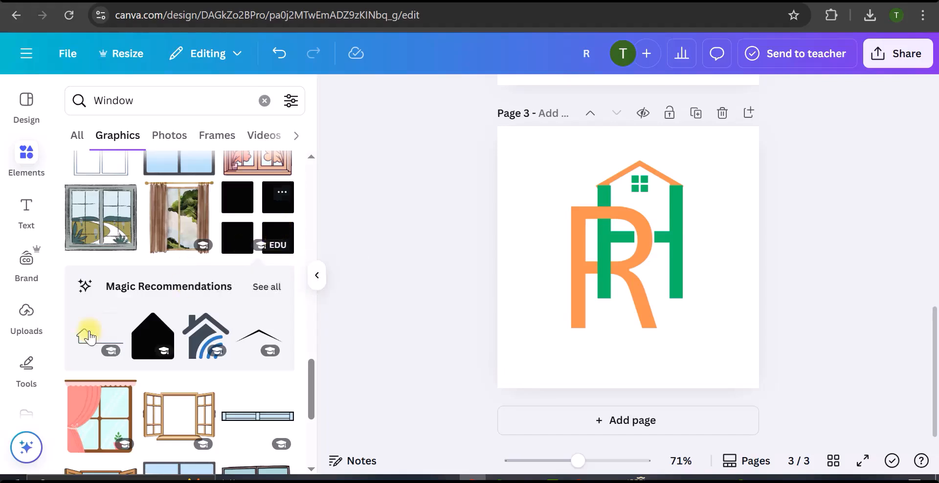
# Add a square shape, shrink it to a small green block, and place it in the empty area to the lower left of the R
pyautogui.click(26, 374)
pyautogui.click(74, 226)
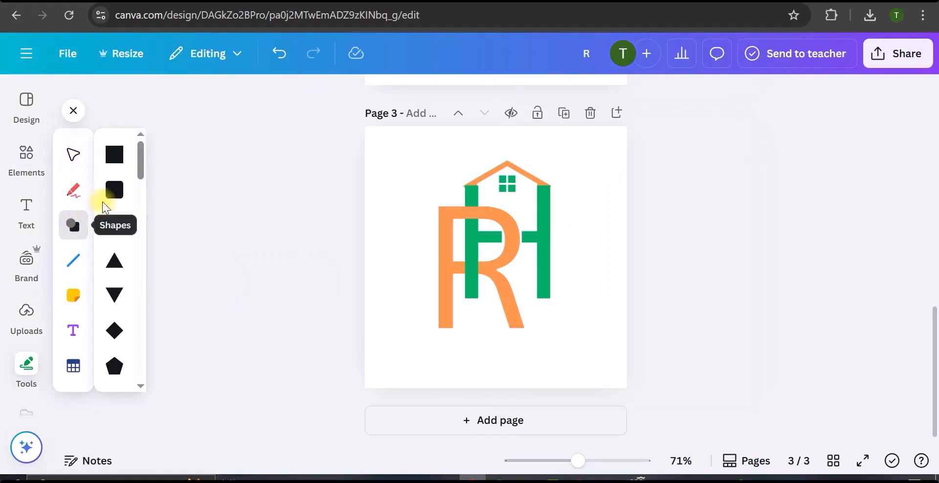
pyautogui.click(113, 153)
pyautogui.moveTo(536, 296); pyautogui.dragTo(496, 257)
pyautogui.moveTo(492, 292); pyautogui.dragTo(403, 370)
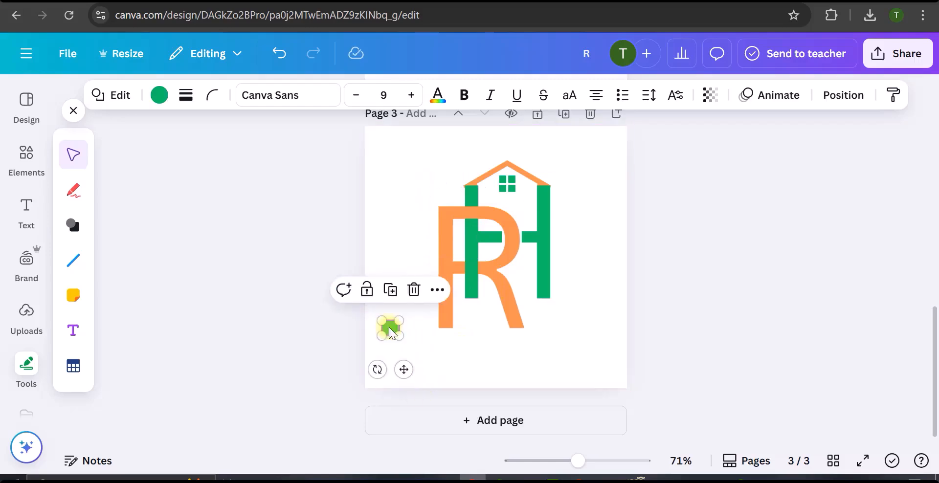
# Duplicate the small green square three times and arrange the four squares in a two-by-two window grid
pyautogui.click(391, 289)
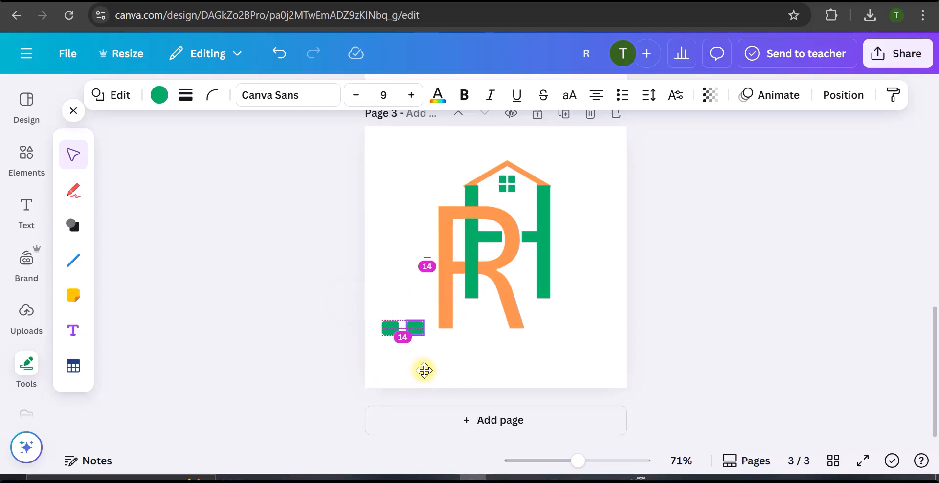
pyautogui.click(414, 328)
pyautogui.click(415, 290)
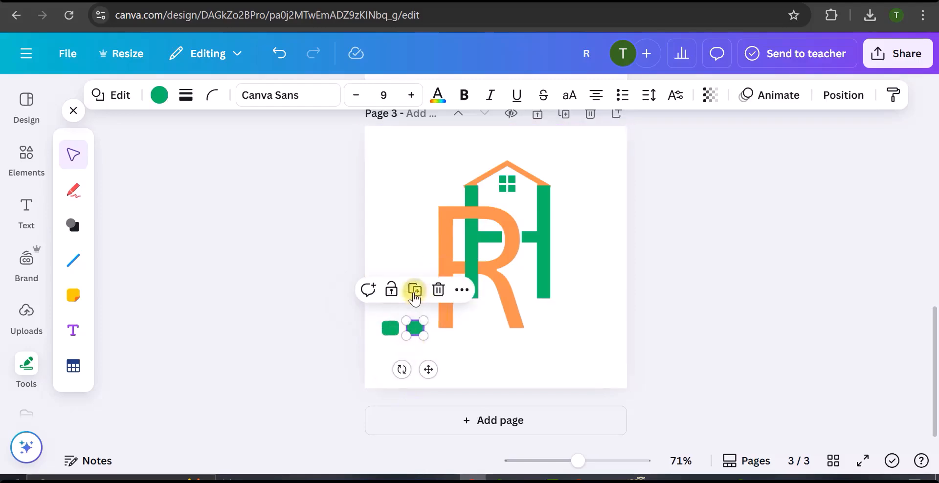
pyautogui.moveTo(451, 370); pyautogui.dragTo(407, 387)
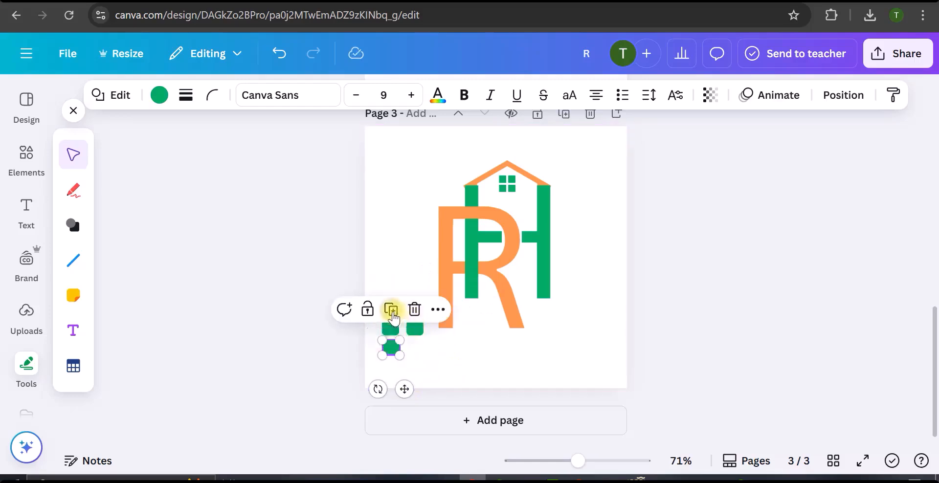
pyautogui.click(393, 314)
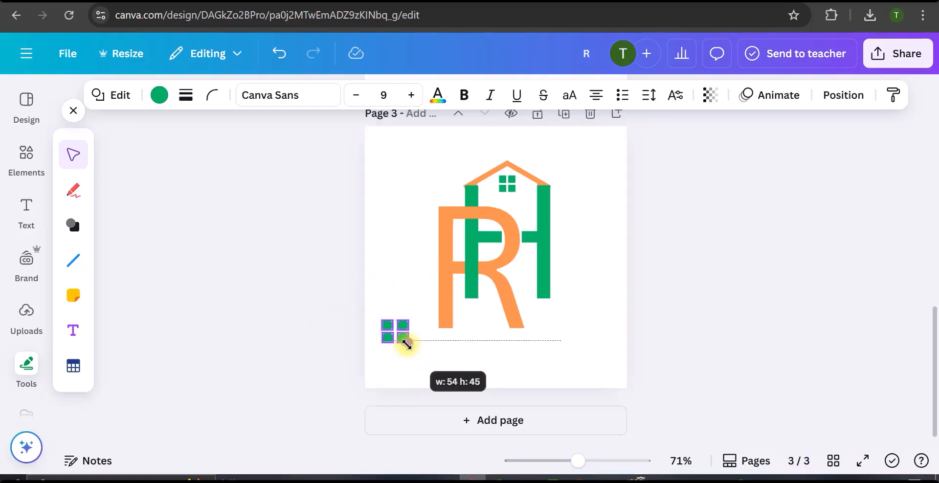
# Scale the four squares together to about 54 by 45 and move them to the right of the H's upper stem
pyautogui.moveTo(407, 343); pyautogui.dragTo(408, 344)
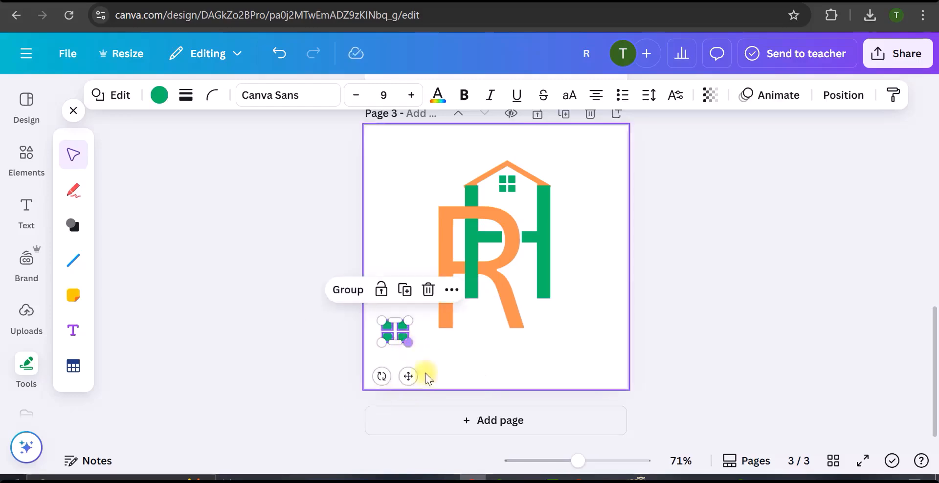
pyautogui.moveTo(408, 375); pyautogui.dragTo(596, 235)
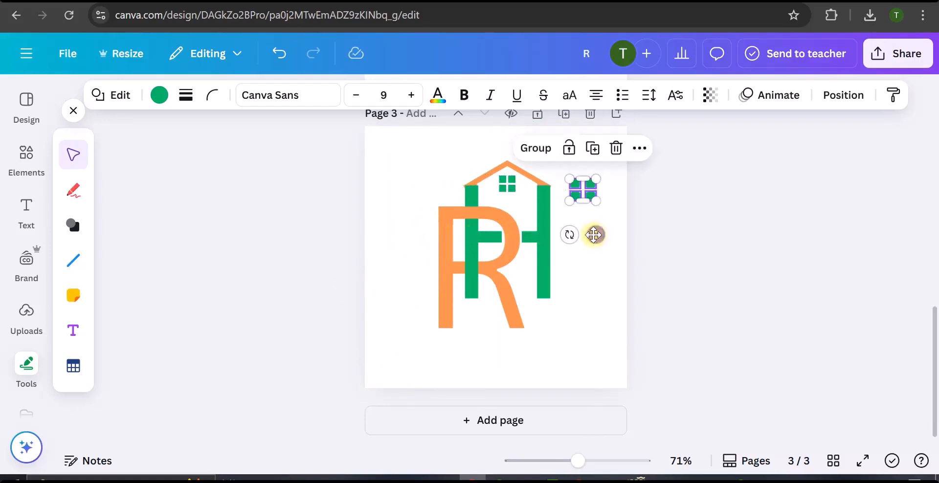
# Delete the spare four squares beside the H and add a bold Canva Sans text box reading REAL
pyautogui.click(616, 148)
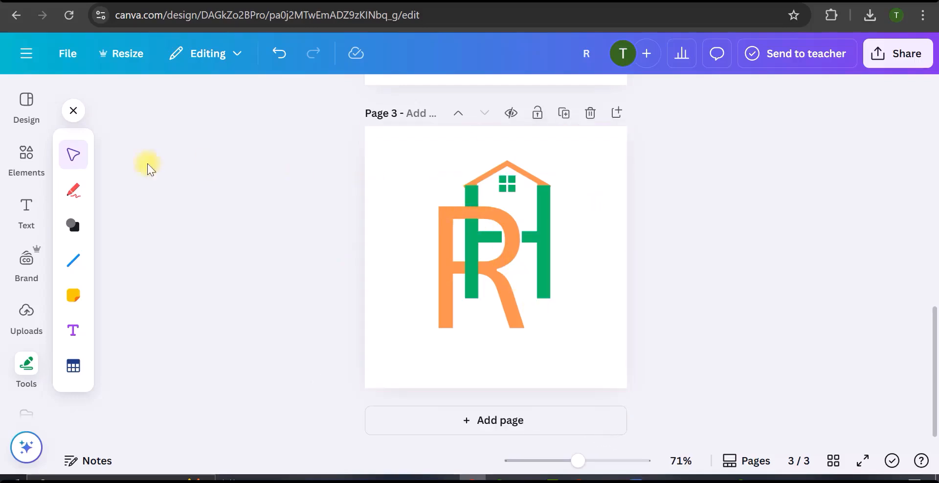
pyautogui.click(33, 165)
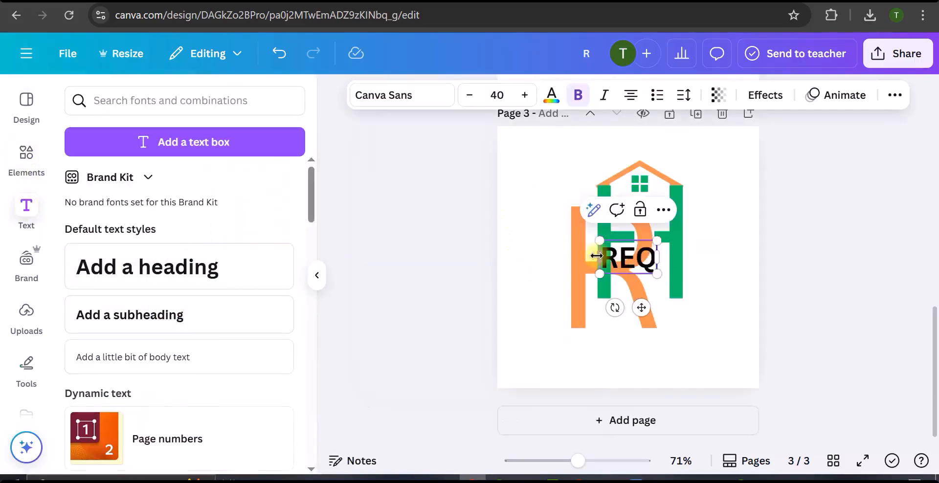
pyautogui.press('BackSpace')
pyautogui.write('AL')
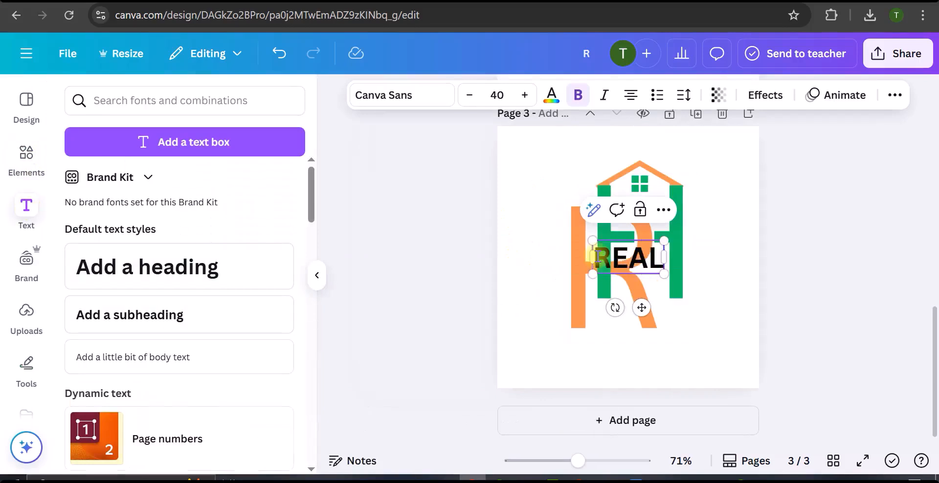
pyautogui.click(807, 278)
# Move the REAL text beneath the R and shrink it slightly
pyautogui.moveTo(611, 266); pyautogui.dragTo(609, 358)
pyautogui.moveTo(661, 380); pyautogui.dragTo(620, 361)
pyautogui.moveTo(601, 393); pyautogui.dragTo(596, 390)
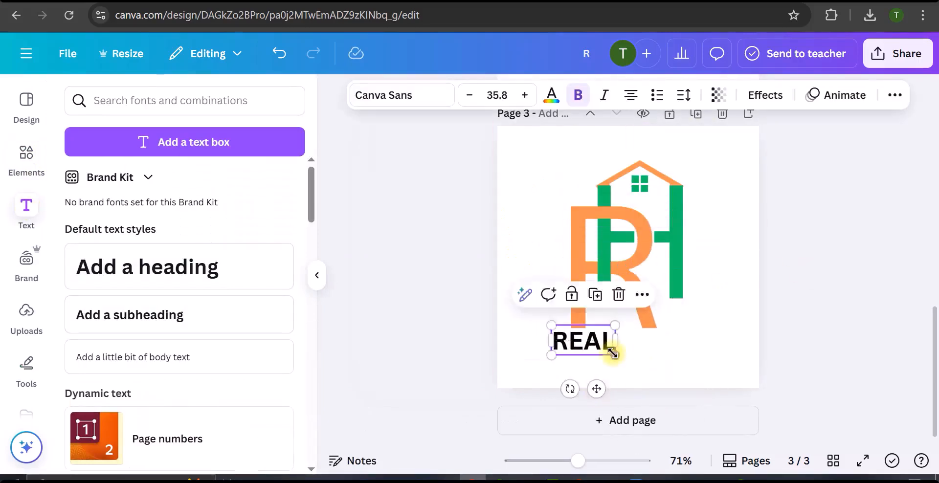
pyautogui.moveTo(614, 354); pyautogui.dragTo(620, 358)
# Duplicate the REAL text, place the copy beside it, and change its wording to HOME
pyautogui.click(599, 295)
pyautogui.moveTo(606, 397); pyautogui.dragTo(681, 391)
pyautogui.doubleClick(683, 340)
pyautogui.write('HOME')
pyautogui.click(724, 322)
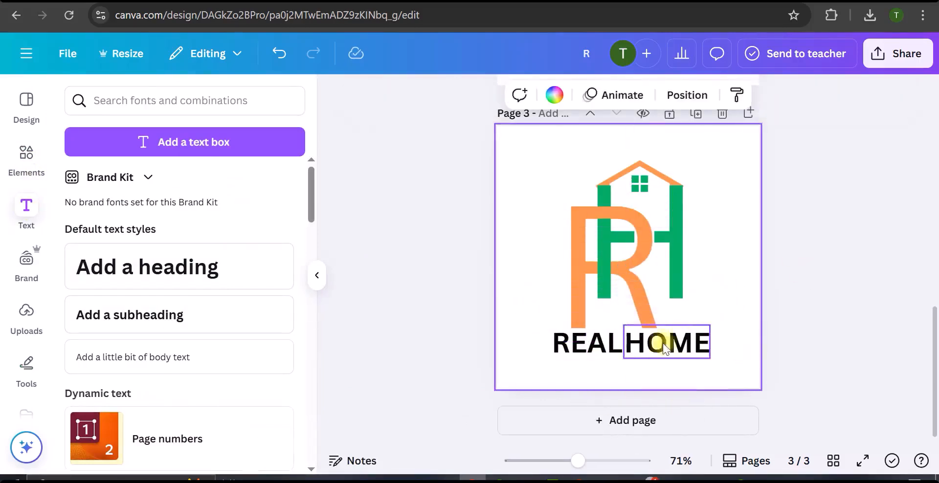
# Separate HOME from REAL with a small gap and enlarge both words to font size 42.5
pyautogui.moveTo(662, 344); pyautogui.dragTo(670, 343)
pyautogui.click(573, 345)
pyautogui.moveTo(552, 326); pyautogui.dragTo(547, 323)
pyautogui.click(686, 348)
pyautogui.moveTo(719, 325); pyautogui.dragTo(725, 323)
# Recolor REAL in the R's orange and HOME in the H's green
pyautogui.click(580, 345)
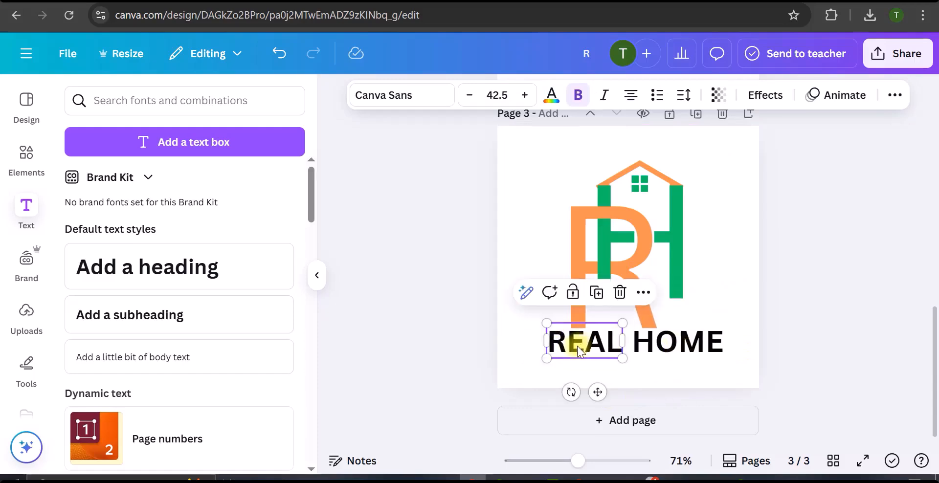
pyautogui.click(552, 96)
pyautogui.scroll(-3, 141, 309)
pyautogui.click(122, 306)
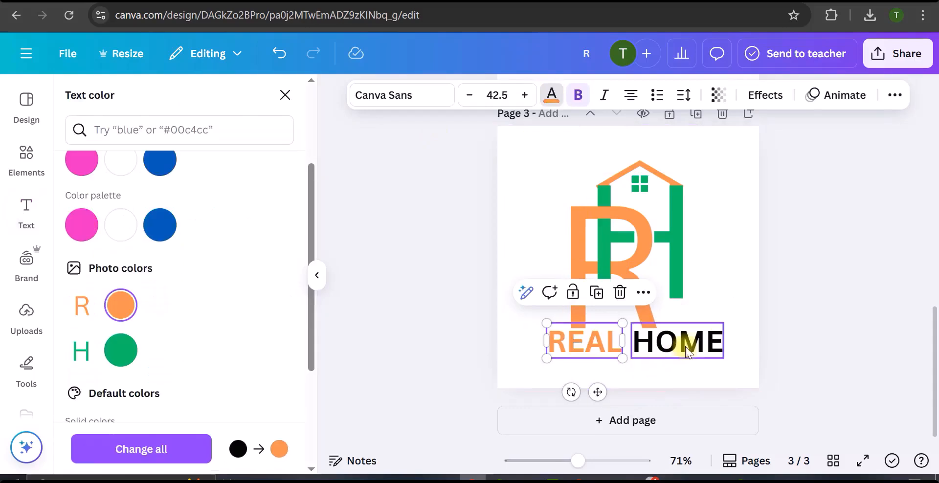
pyautogui.click(700, 344)
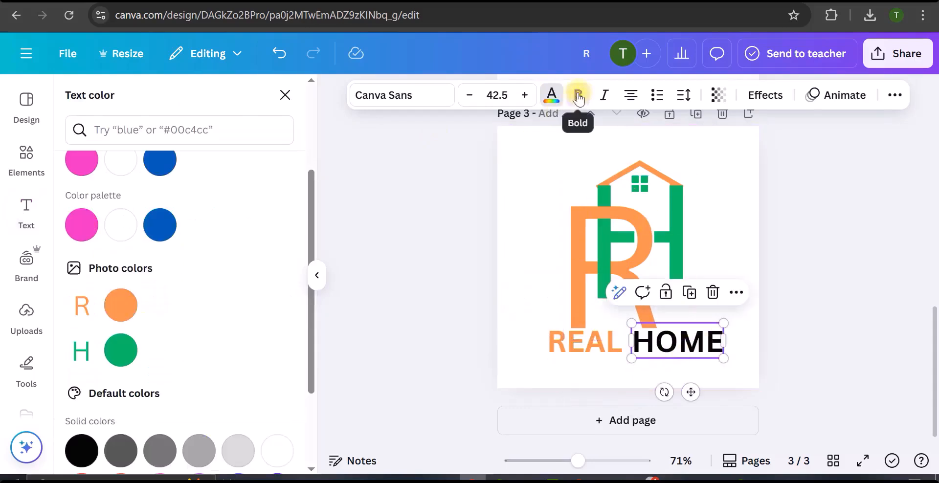
pyautogui.click(121, 351)
pyautogui.click(505, 269)
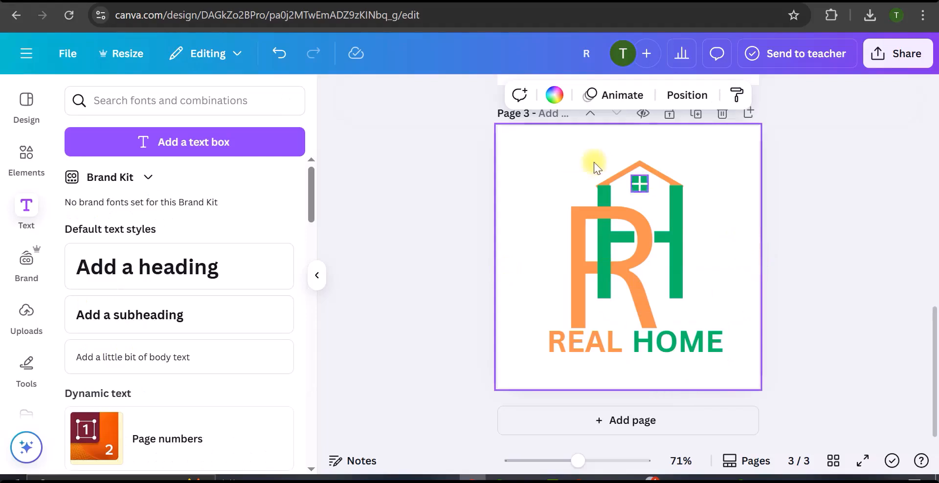
# Scale the whole logo down together until its text is size 38.6, and center it on page 3
pyautogui.moveTo(506, 171); pyautogui.dragTo(740, 361)
pyautogui.moveTo(724, 358); pyautogui.dragTo(696, 342)
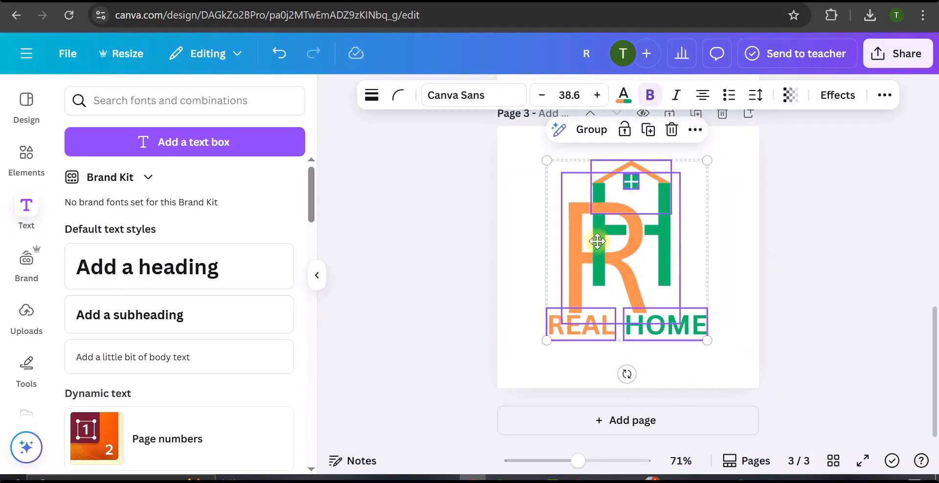
pyautogui.moveTo(600, 239); pyautogui.dragTo(601, 258)
pyautogui.click(789, 258)
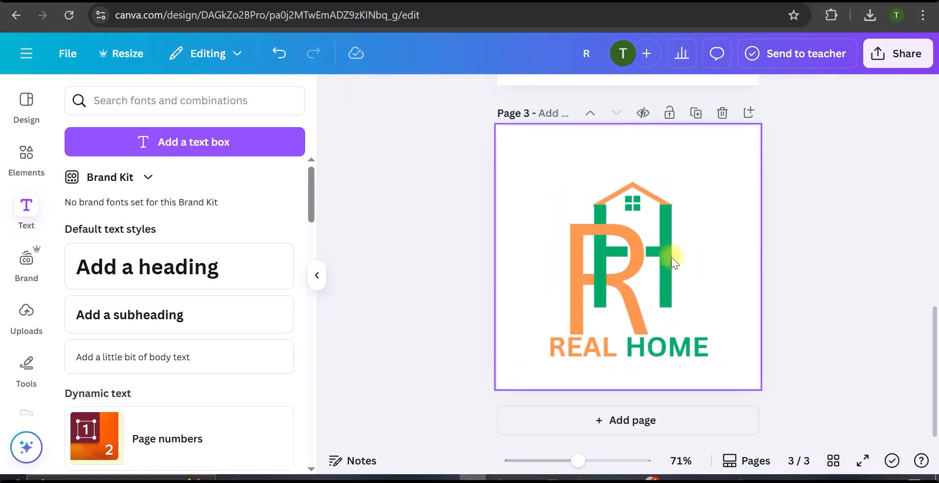
# Download only page 3 as a PNG with a transparent background and check the browser's downloads
pyautogui.click(896, 56)
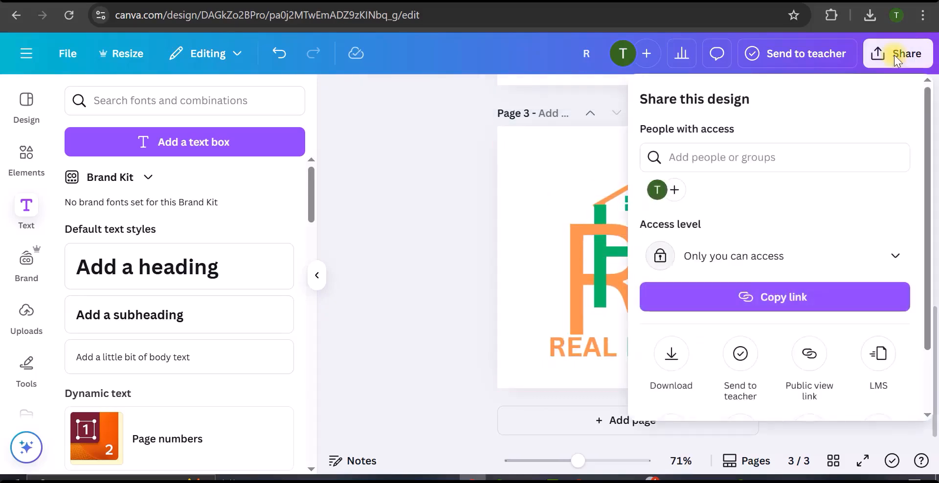
pyautogui.click(669, 362)
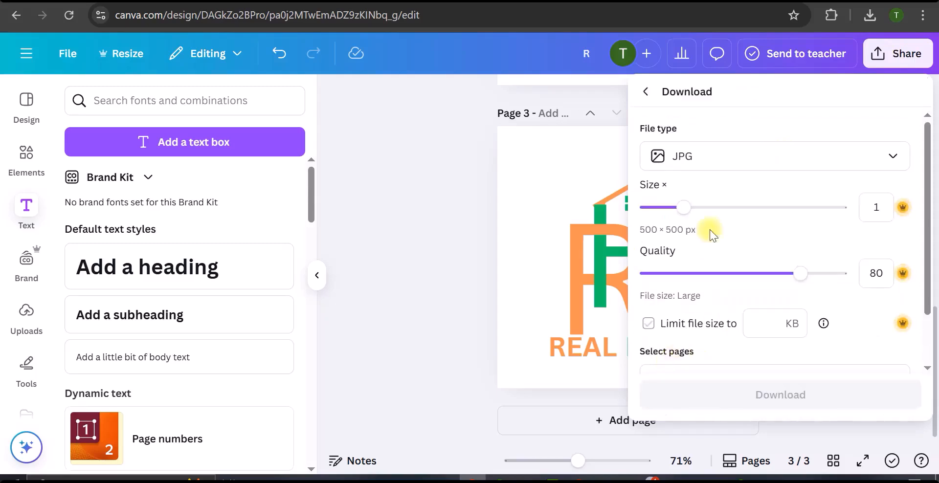
pyautogui.click(730, 155)
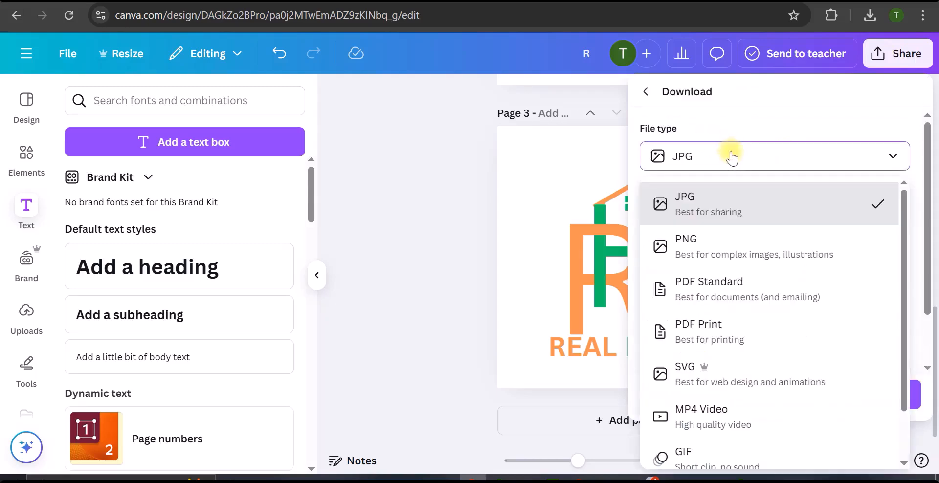
pyautogui.click(704, 247)
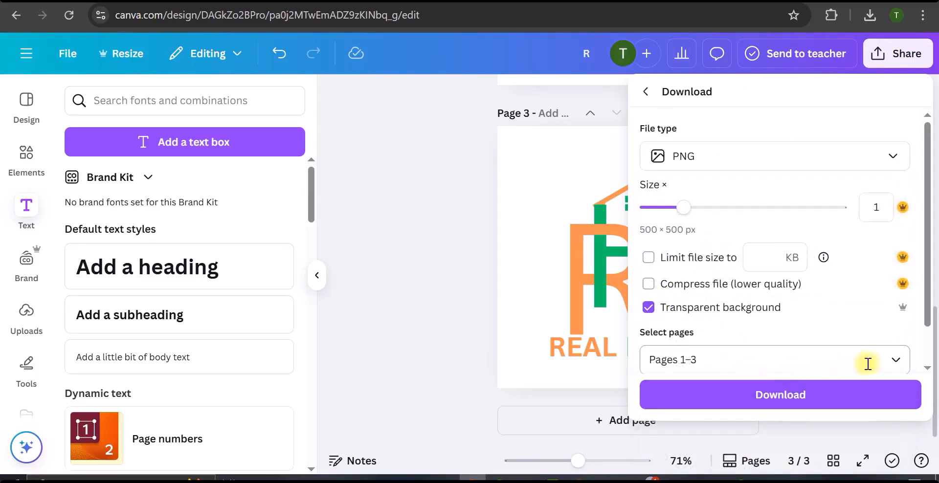
pyautogui.click(894, 364)
pyautogui.click(660, 165)
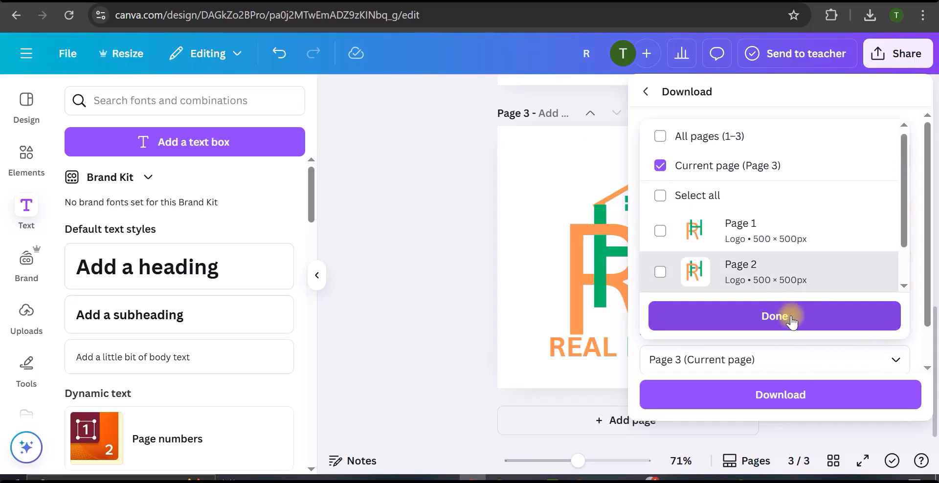
pyautogui.click(791, 321)
pyautogui.click(793, 396)
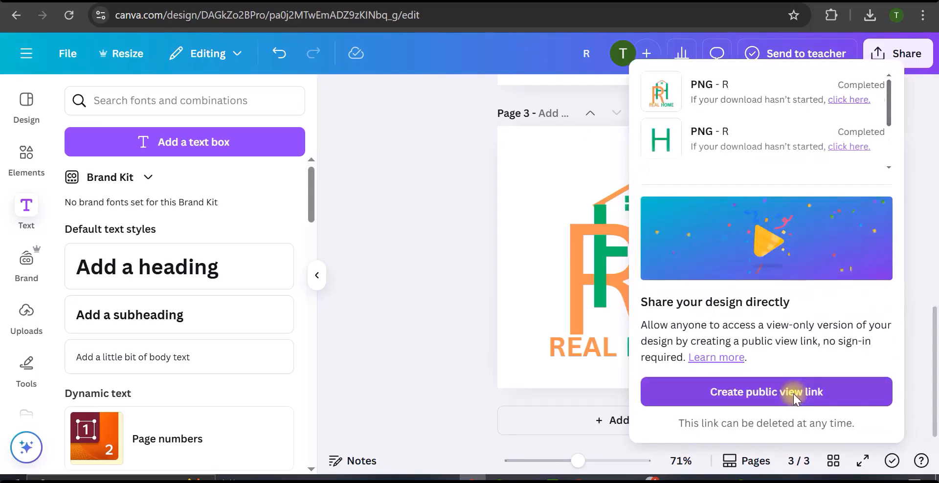
pyautogui.click(870, 15)
pyautogui.click(826, 96)
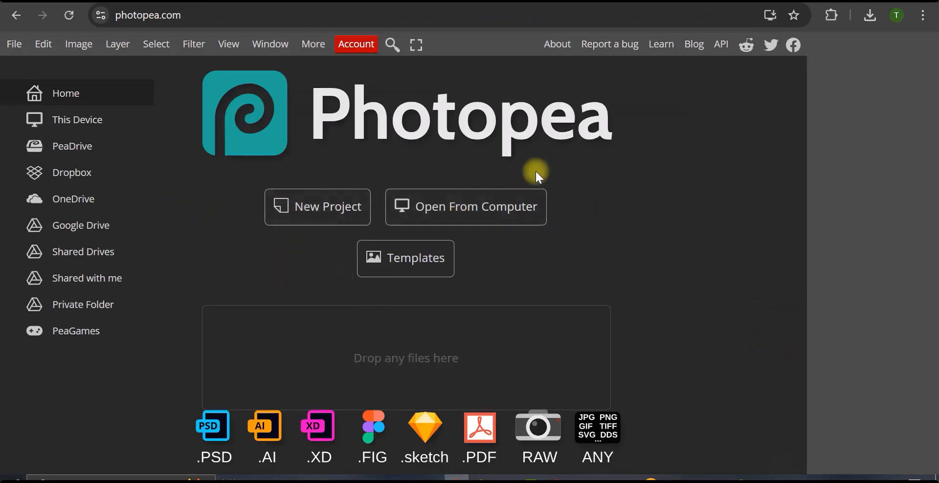
# Switch to Photopea, browse its logo mockup templates, and open the Black Wall 3D Logo Mockup for editing
pyautogui.click(426, 264)
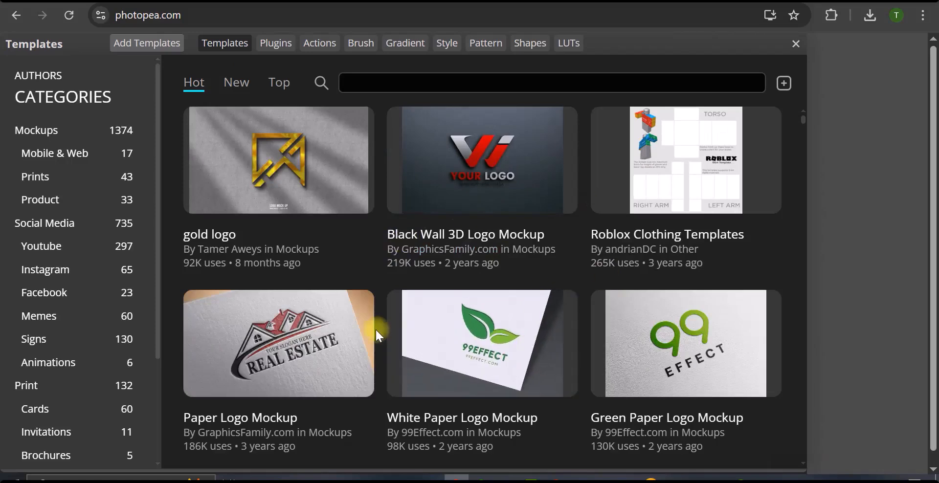
pyautogui.scroll(-5, 380, 325)
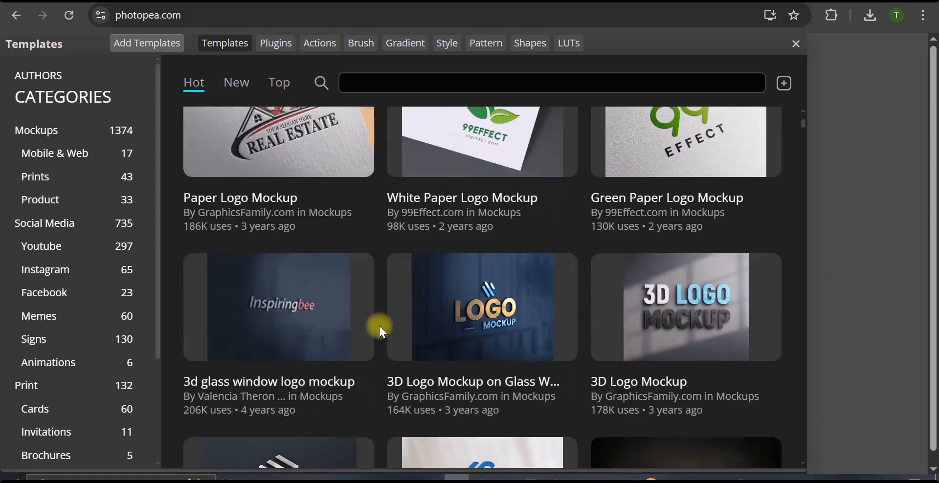
pyautogui.scroll(-5, 379, 326)
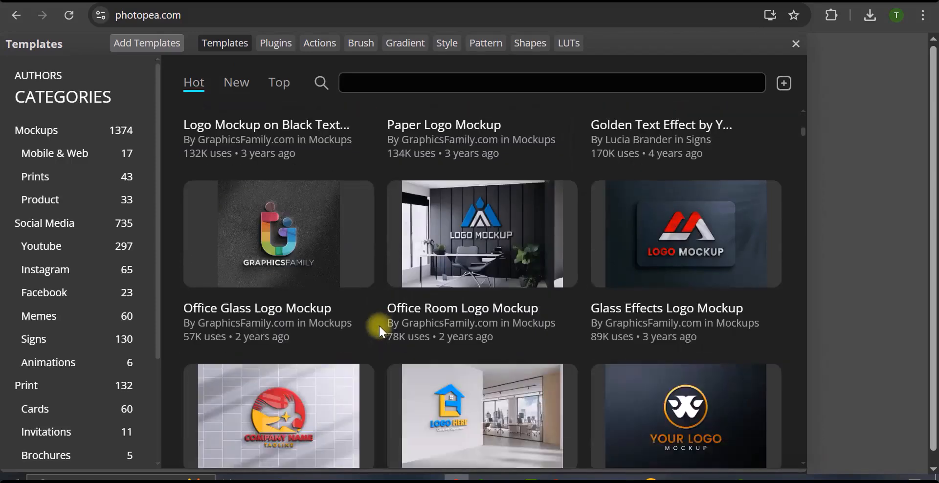
pyautogui.scroll(-8, 380, 327)
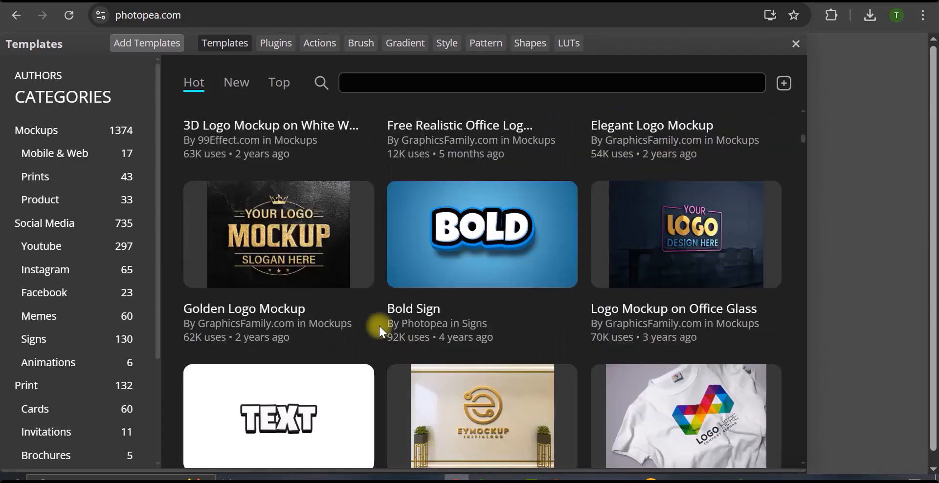
pyautogui.scroll(-4, 379, 331)
pyautogui.scroll(20, 380, 328)
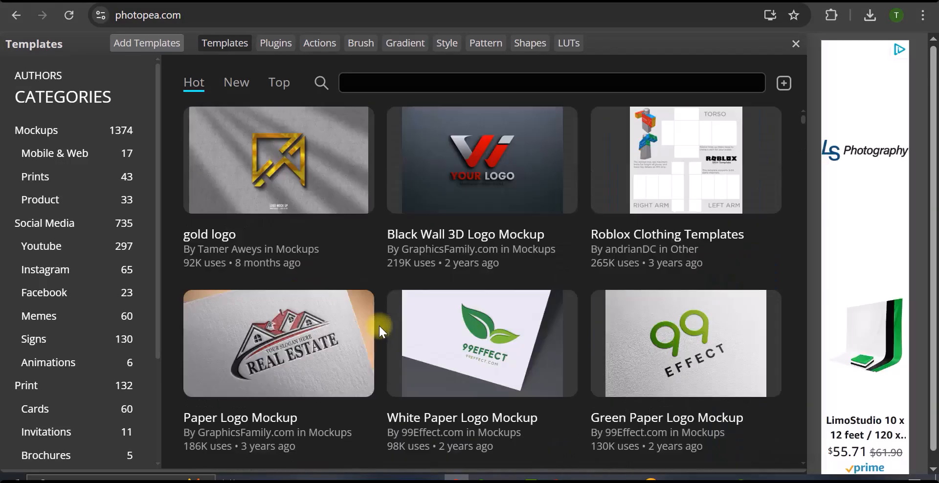
pyautogui.click(489, 174)
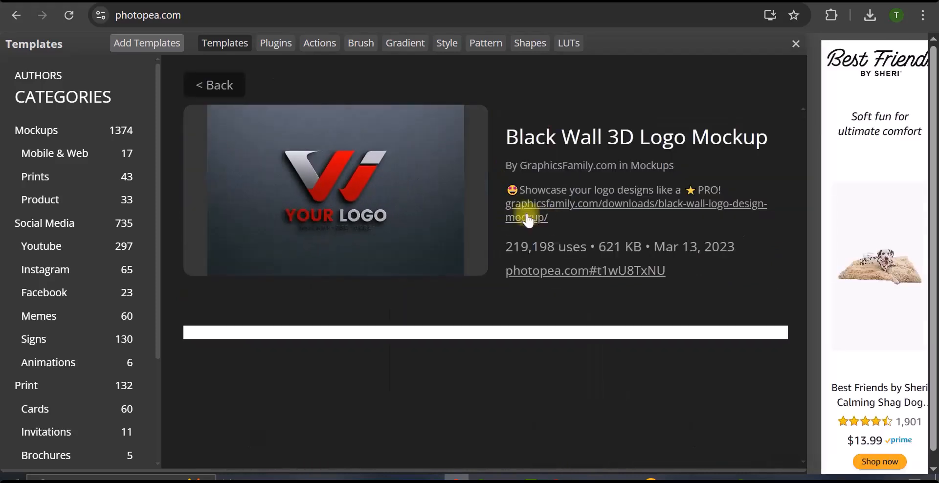
pyautogui.click(582, 272)
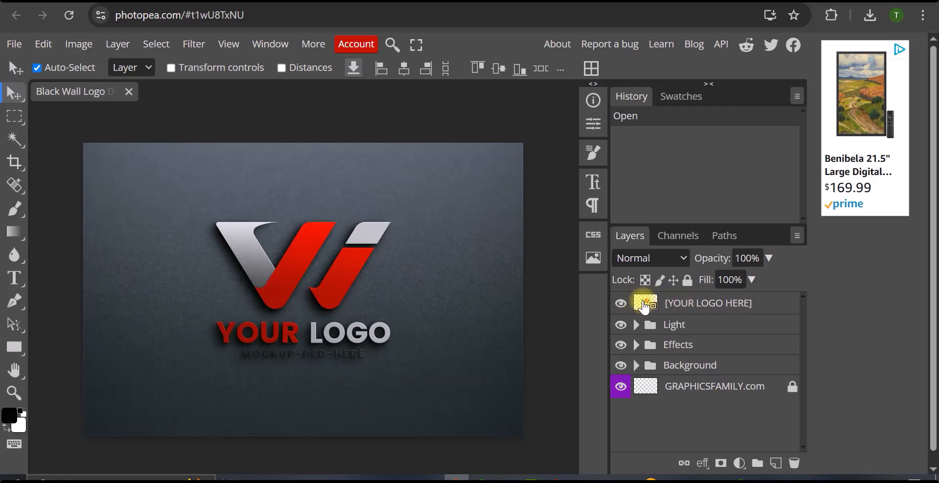
# Inside the [YOUR LOGO HERE] smart object, hide the Graphicsfamily 1 layer and place the R (3) logo image centered on the canvas
pyautogui.doubleClick(644, 304)
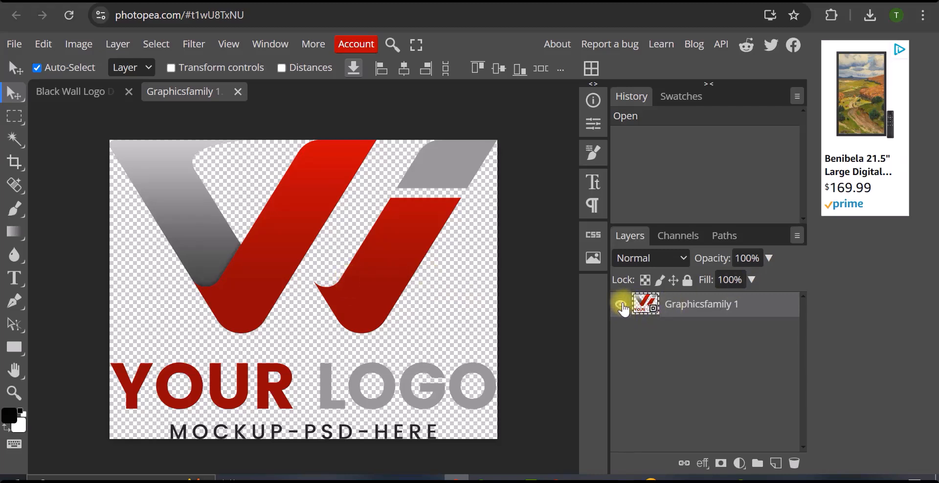
pyautogui.click(622, 306)
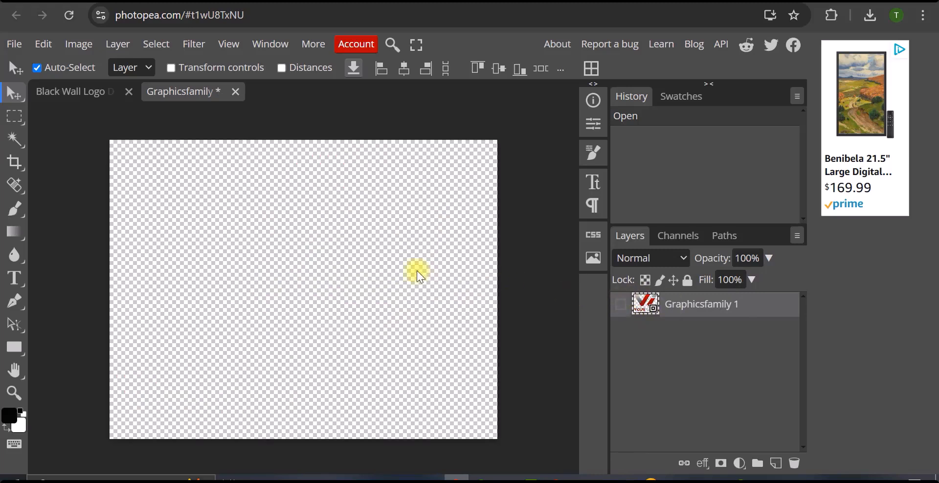
pyautogui.moveTo(323, 475)
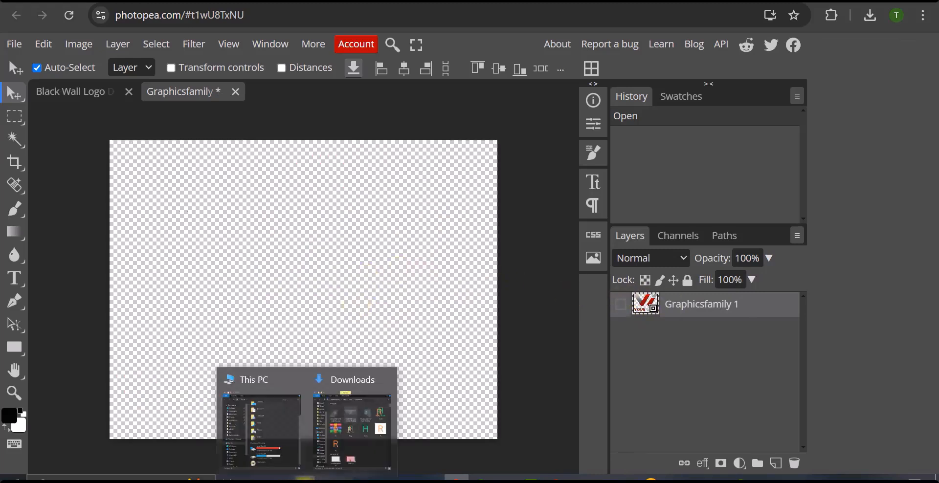
pyautogui.click(354, 431)
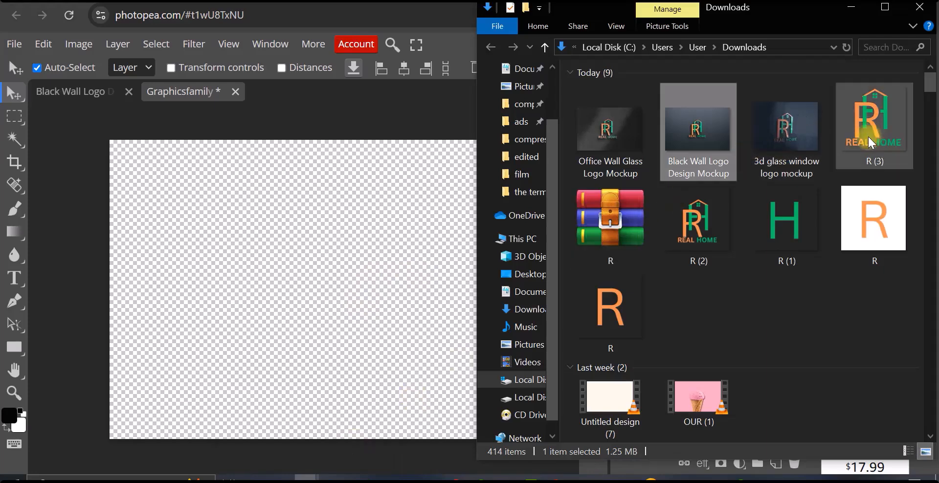
pyautogui.moveTo(875, 128); pyautogui.dragTo(310, 336)
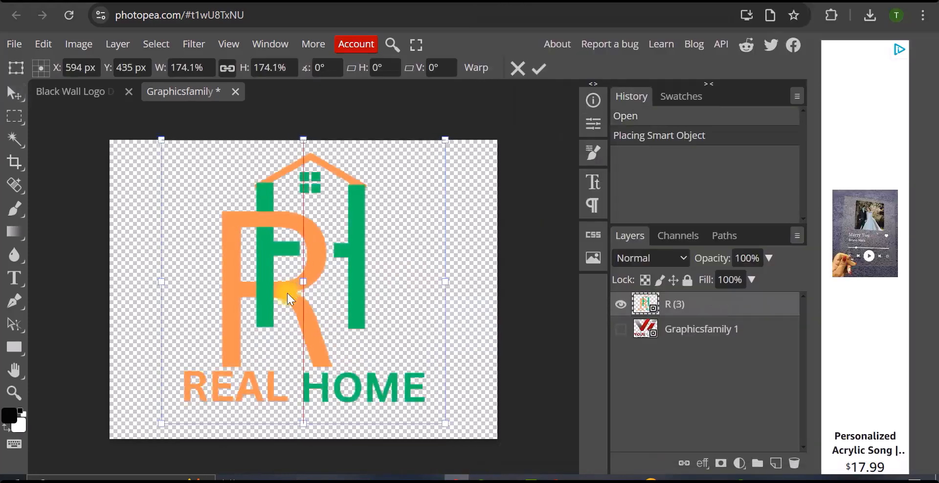
pyautogui.moveTo(287, 290); pyautogui.dragTo(286, 299)
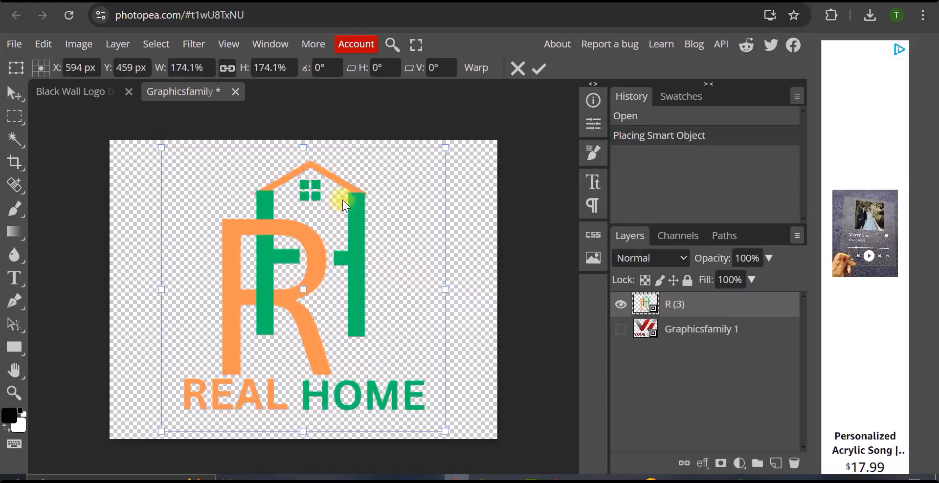
# Save the edited smart object and return to the Black Wall mockup document
pyautogui.click(17, 45)
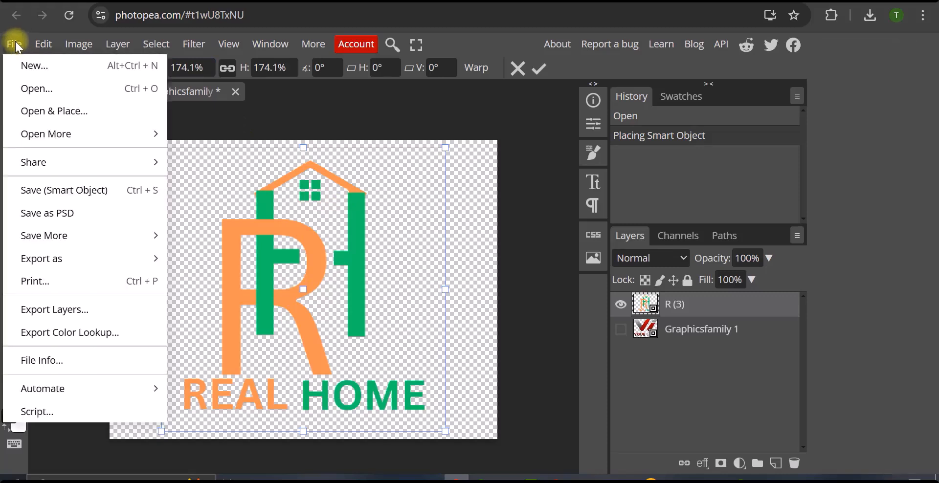
pyautogui.click(72, 192)
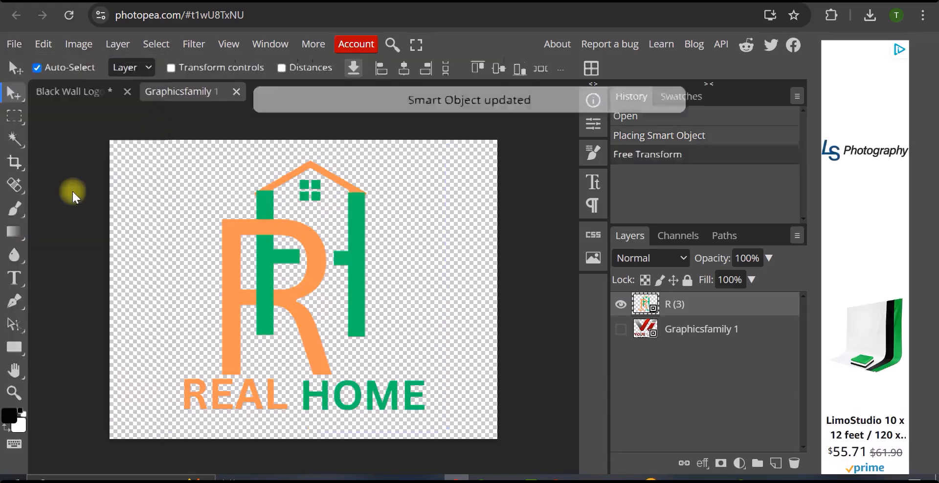
pyautogui.click(63, 94)
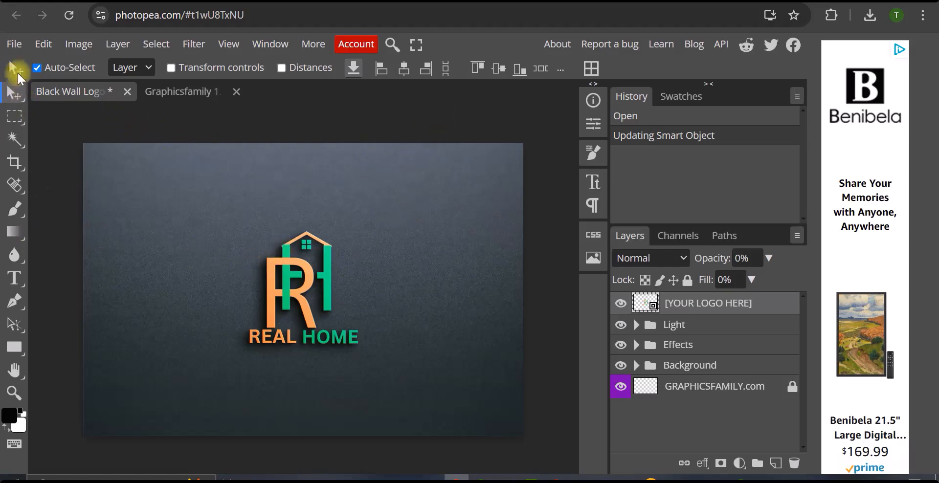
# Export the Black Wall mockup as a PNG at 1350 × 900 px and 100% quality
pyautogui.click(17, 43)
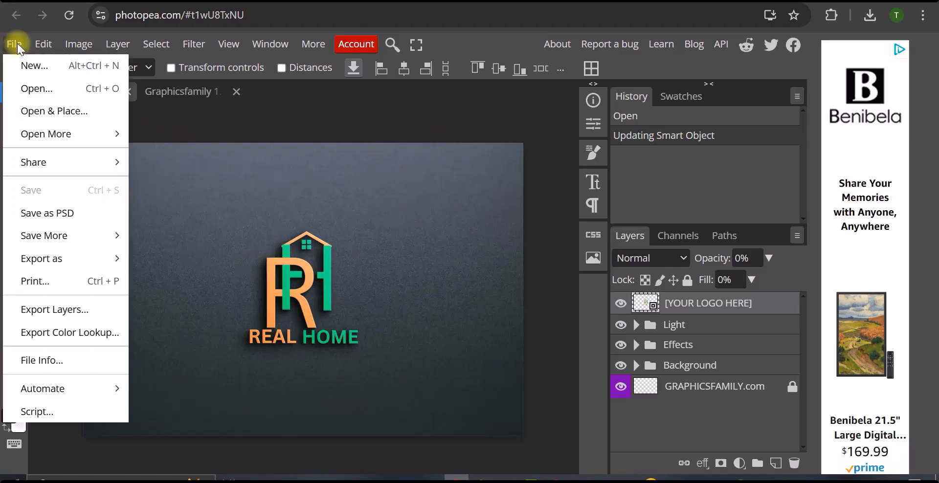
pyautogui.moveTo(109, 237)
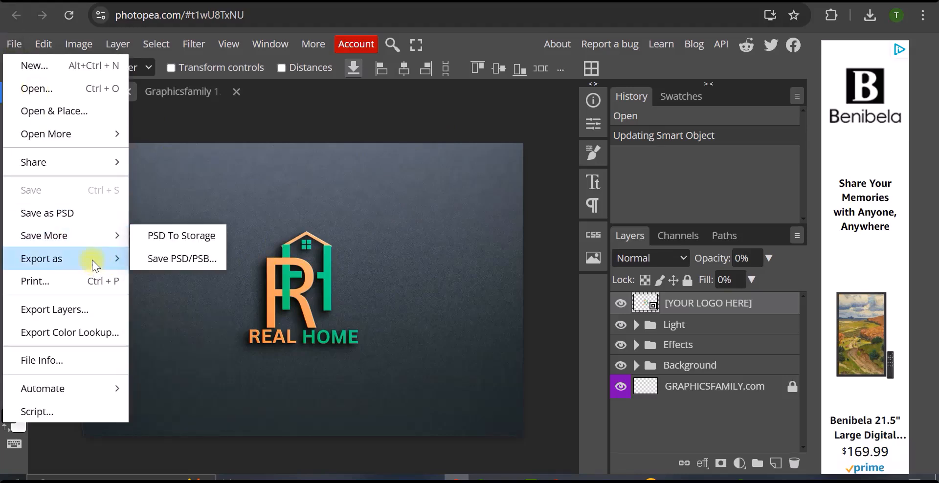
pyautogui.moveTo(92, 259)
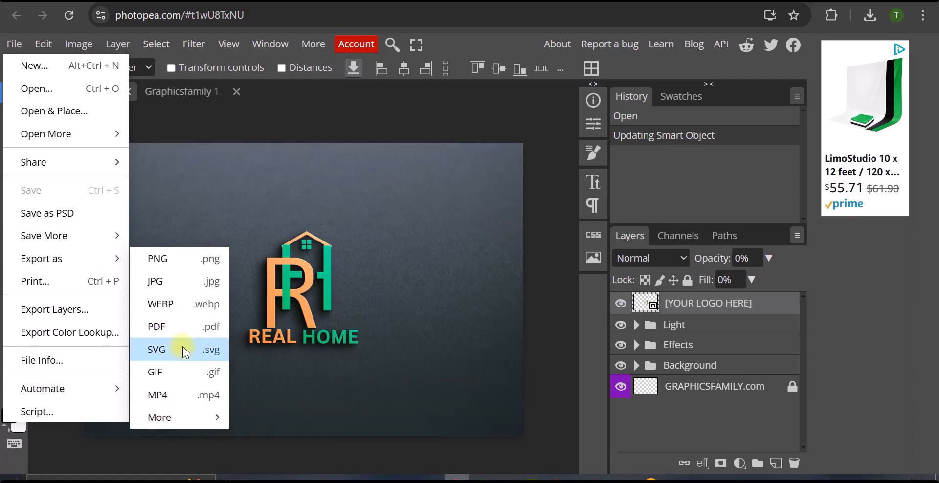
pyautogui.click(179, 259)
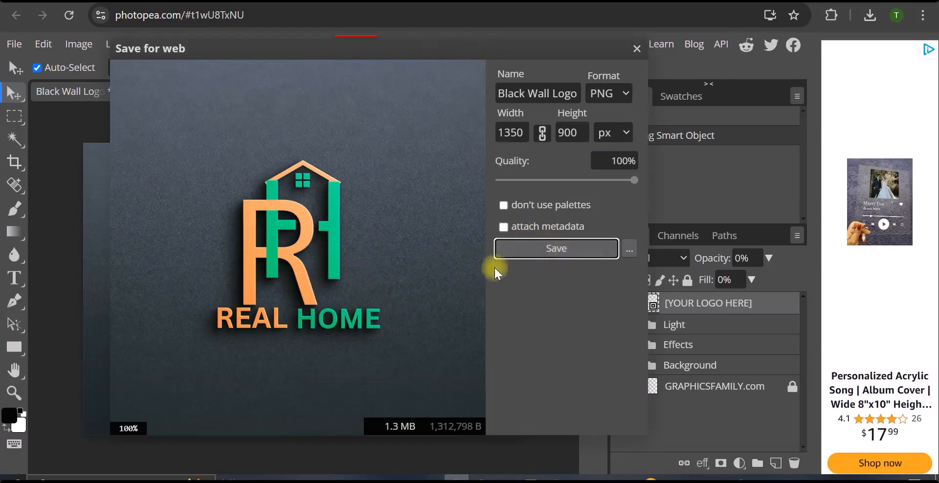
pyautogui.click(559, 250)
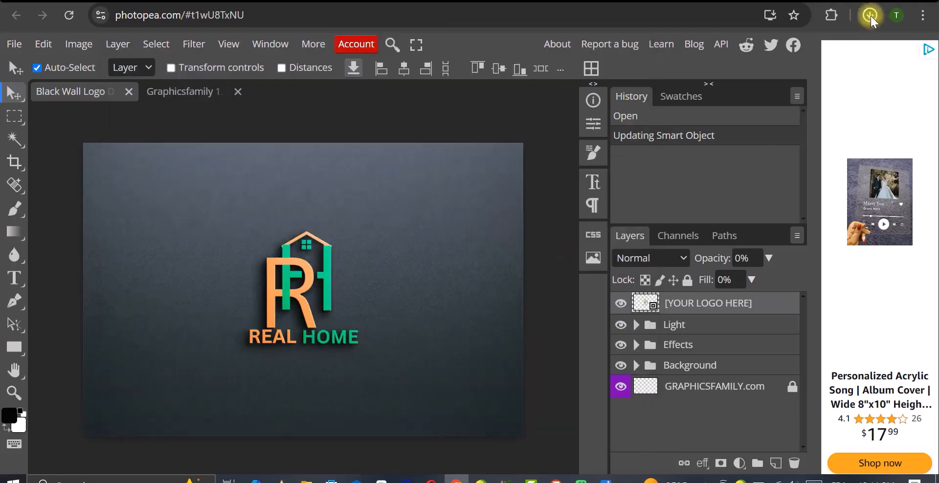
# Show the exported mockup in the Downloads folder and open the Black Wall Logo Design Mockup (1) image for viewing
pyautogui.click(870, 16)
pyautogui.click(818, 51)
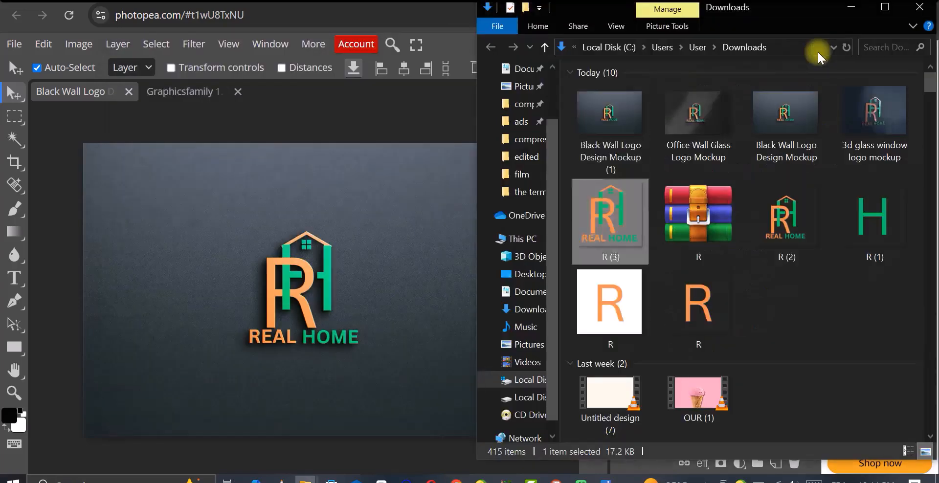
pyautogui.press('Return')
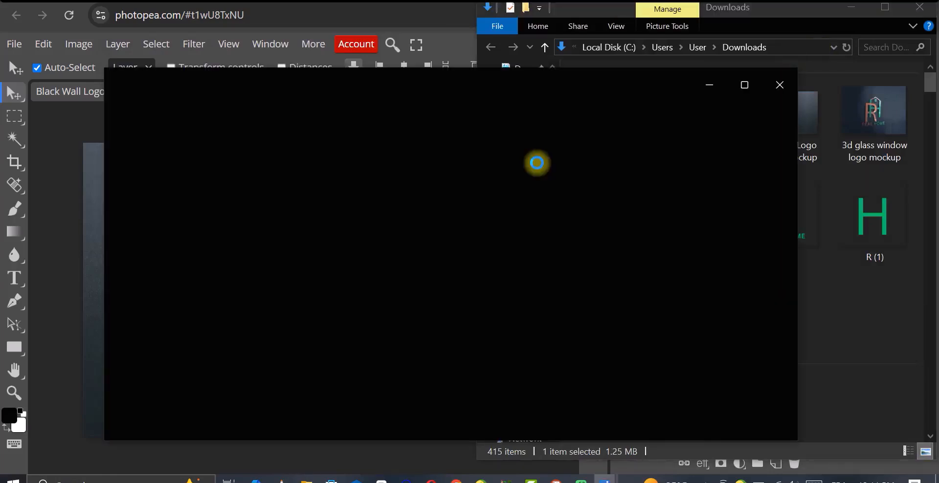